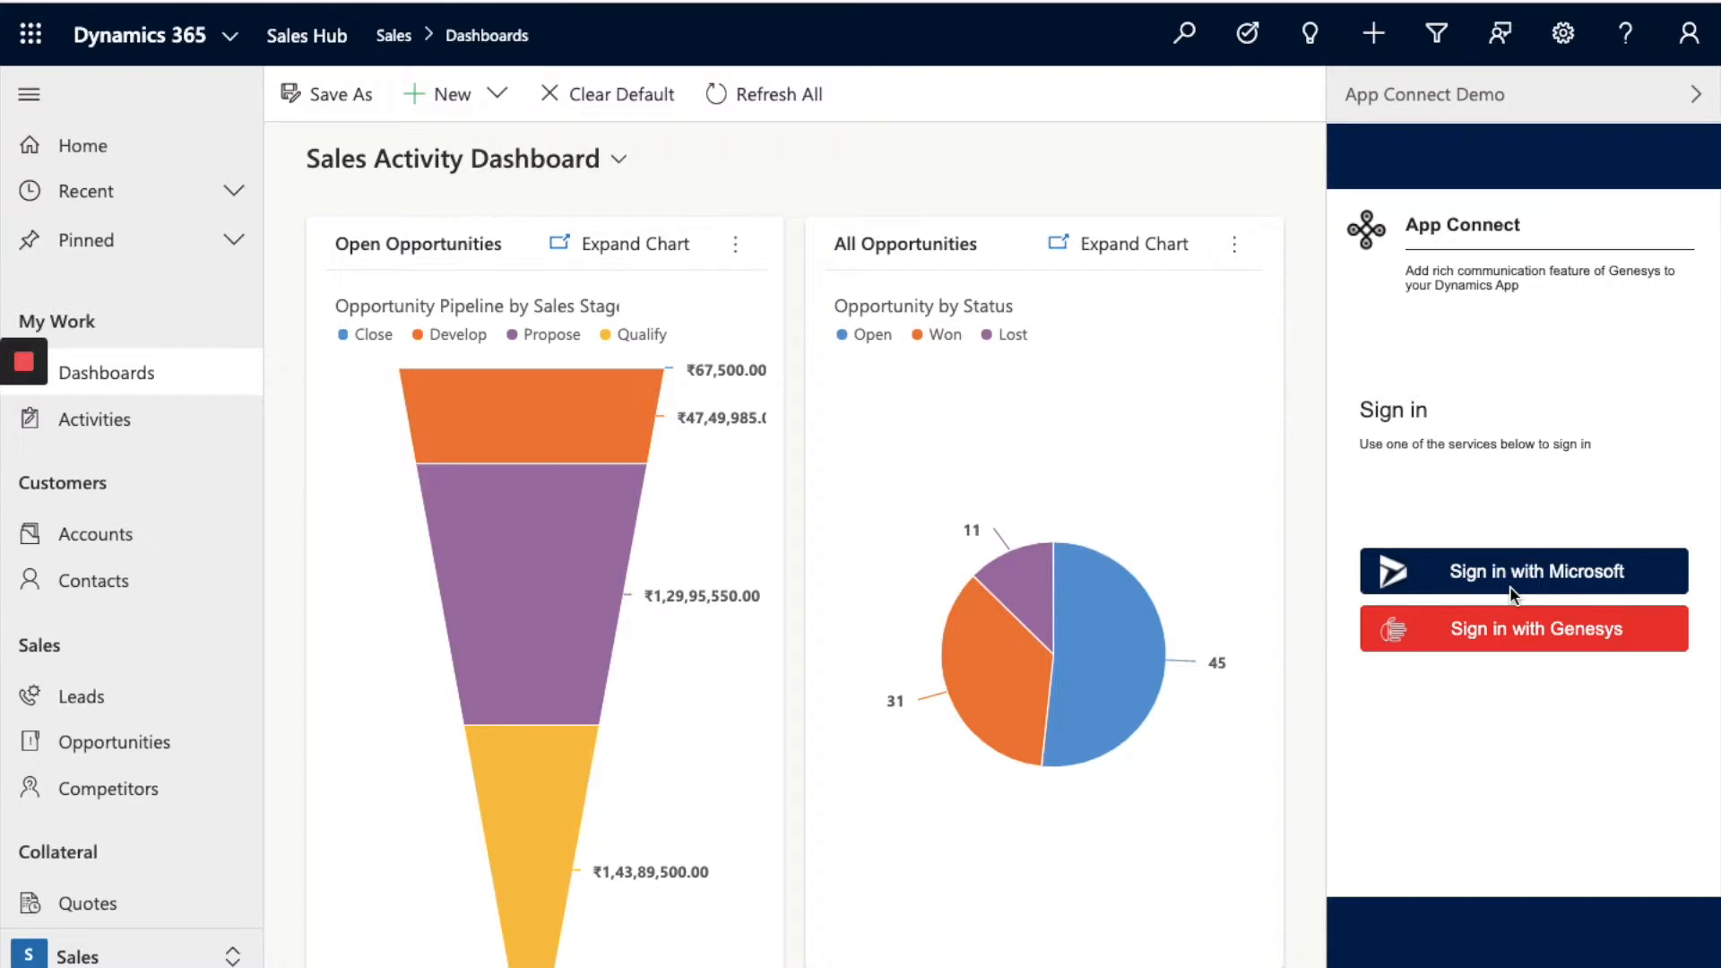
Step: Choose the Sign in with Genesys option in the App Connect panel
{"action": "left_click", "coordinate": [1512, 636]}
Step: Sign in with Genesys as a Work Station on extension 1001
{"action": "left_click", "coordinate": [1512, 637]}
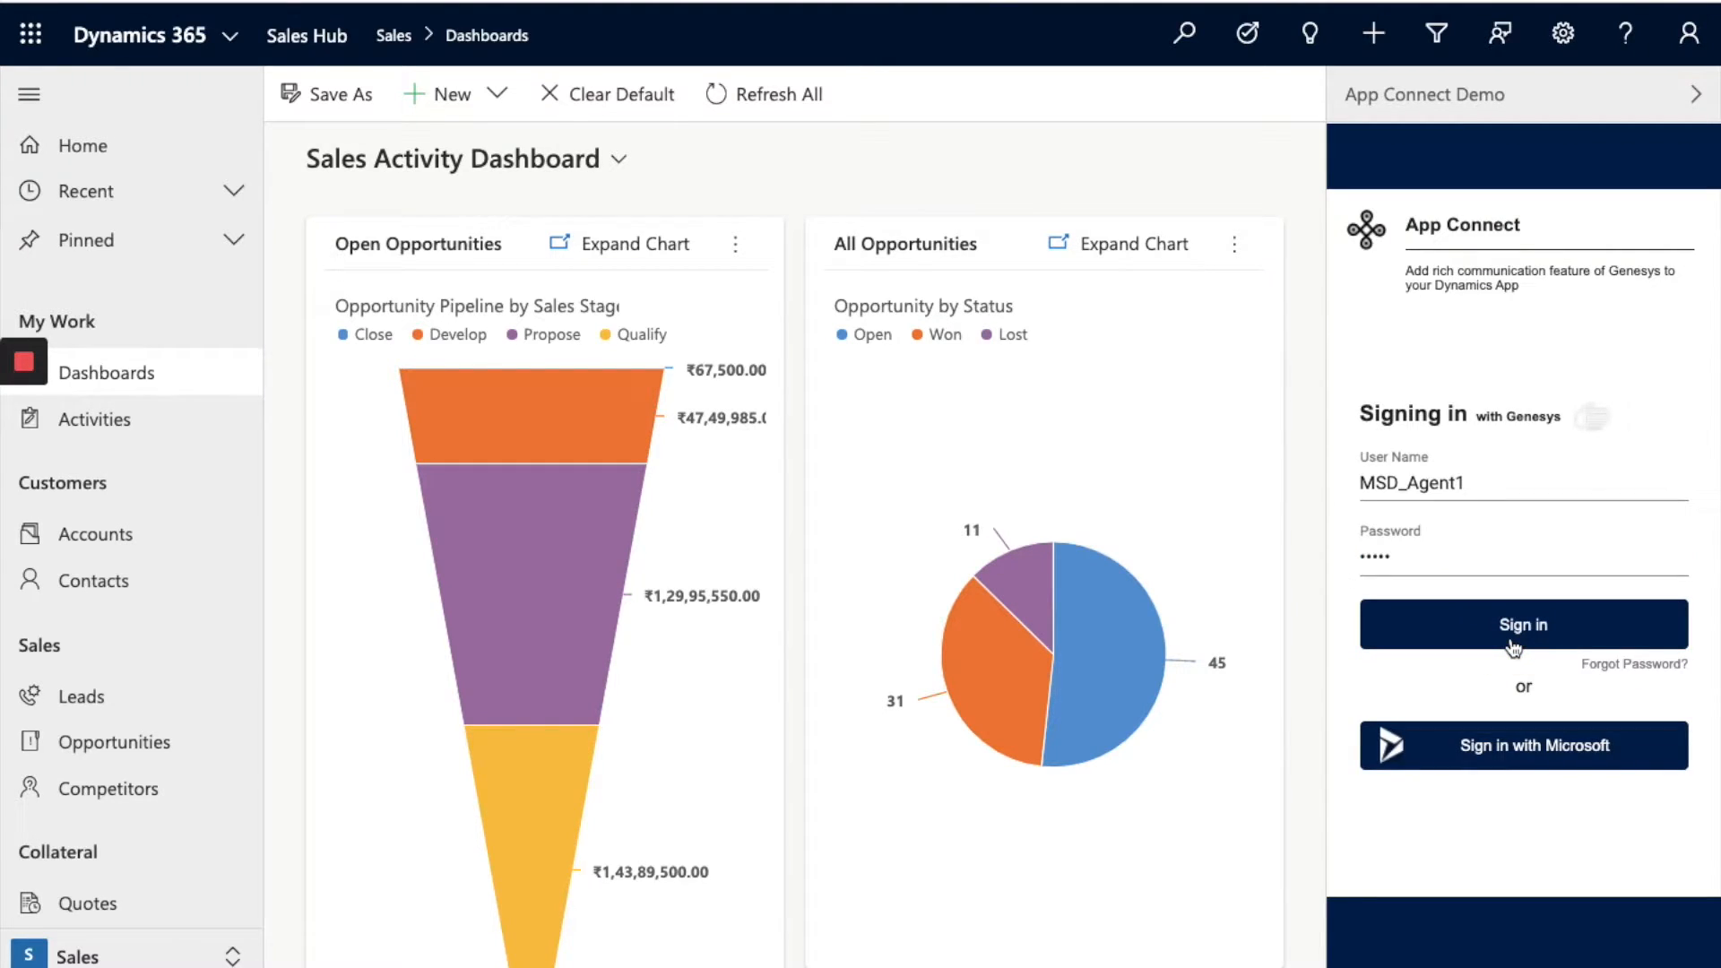
{"action": "left_click", "coordinate": [1452, 624]}
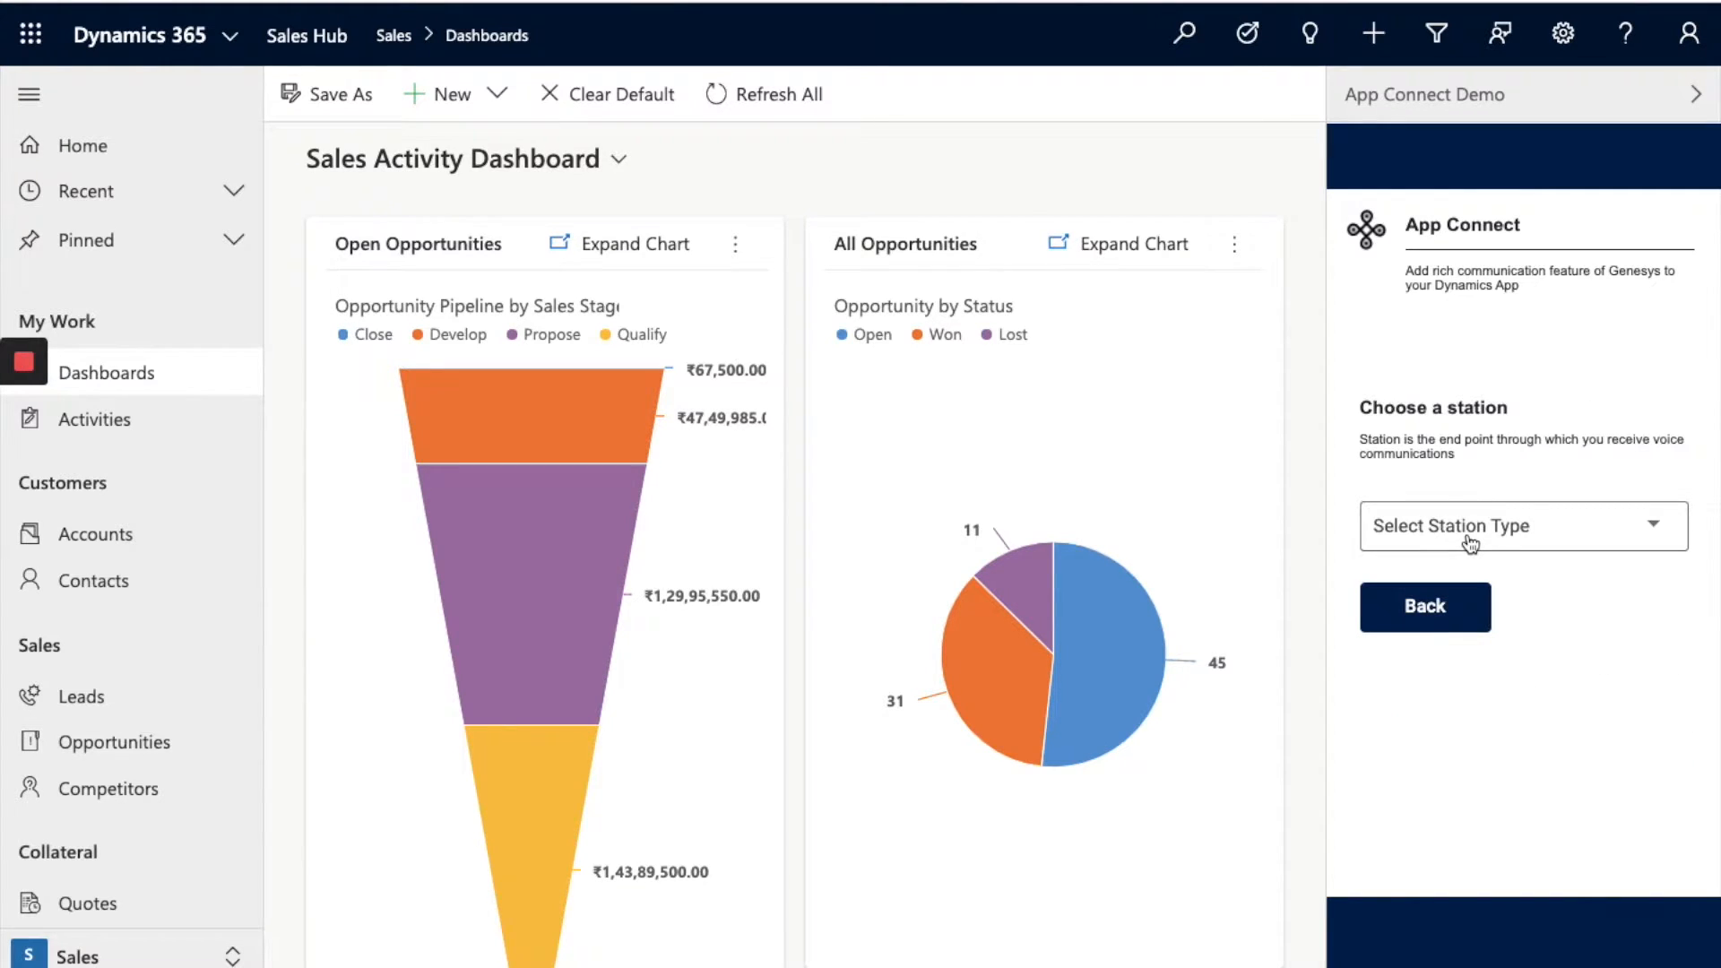
{"action": "left_click", "coordinate": [1469, 544]}
{"action": "left_click", "coordinate": [1458, 541]}
{"action": "left_click", "coordinate": [1448, 492]}
{"action": "left_click", "coordinate": [1425, 699]}
{"action": "type", "text": "1001"}
{"action": "left_click", "coordinate": [1626, 773]}
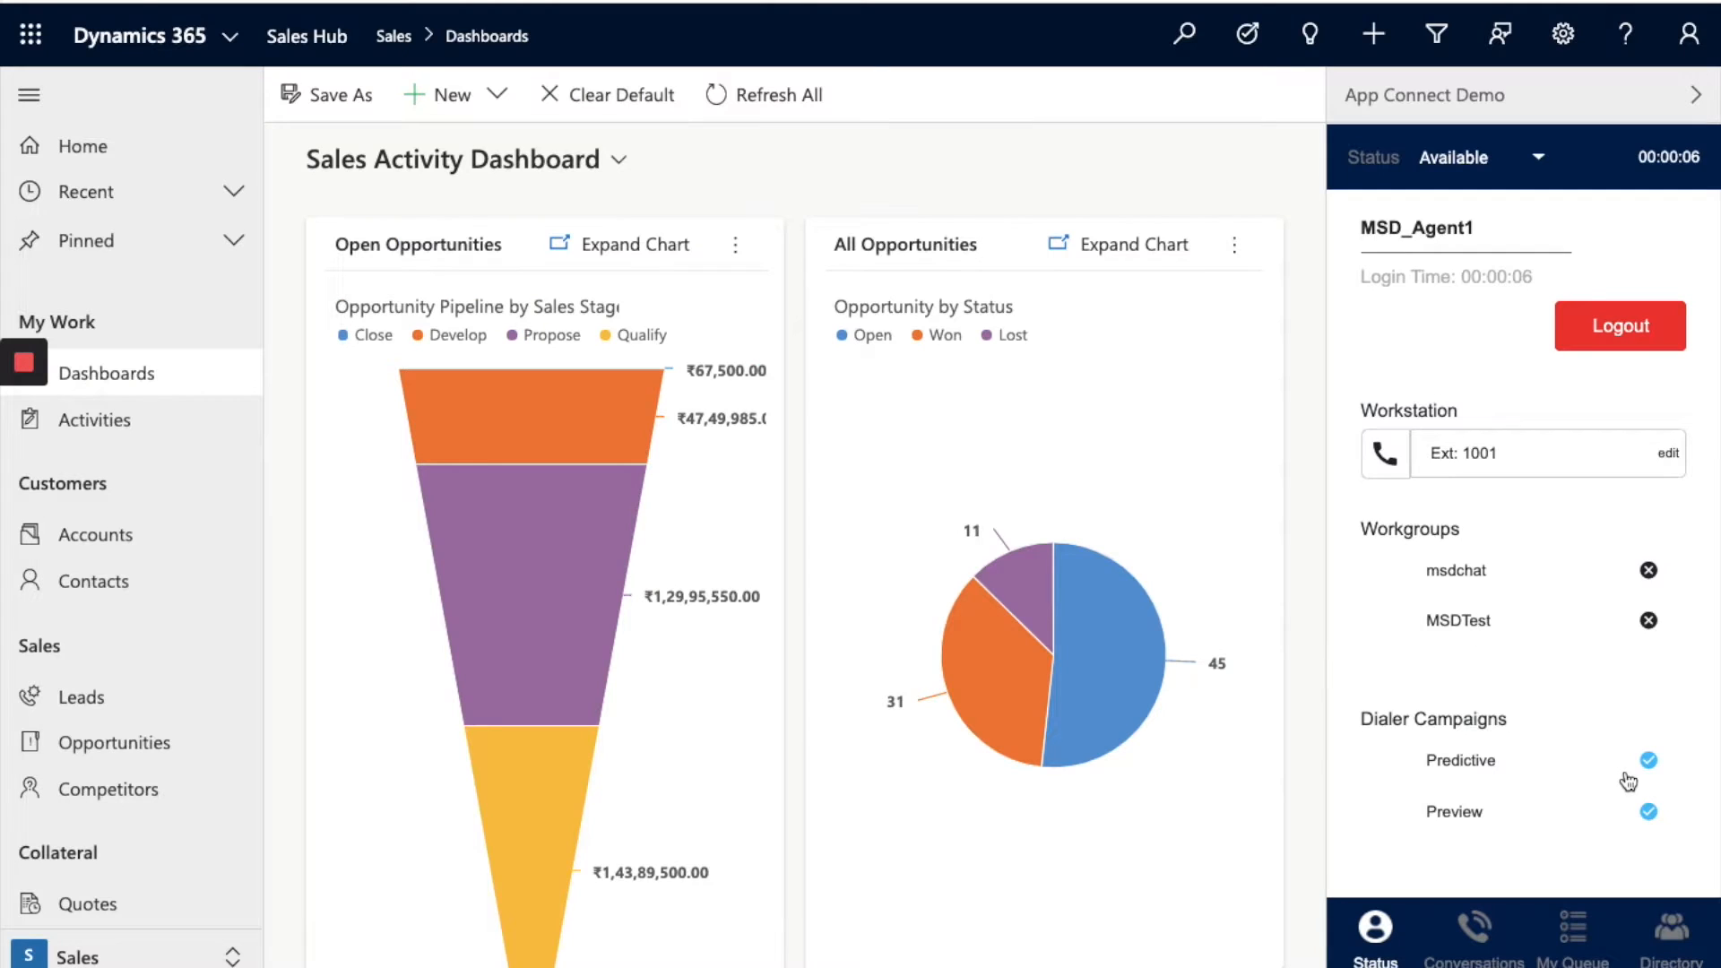
Step: Keep the agent status at Available and bring up the calling workgroup list on the contact record
{"action": "left_click", "coordinate": [1536, 160]}
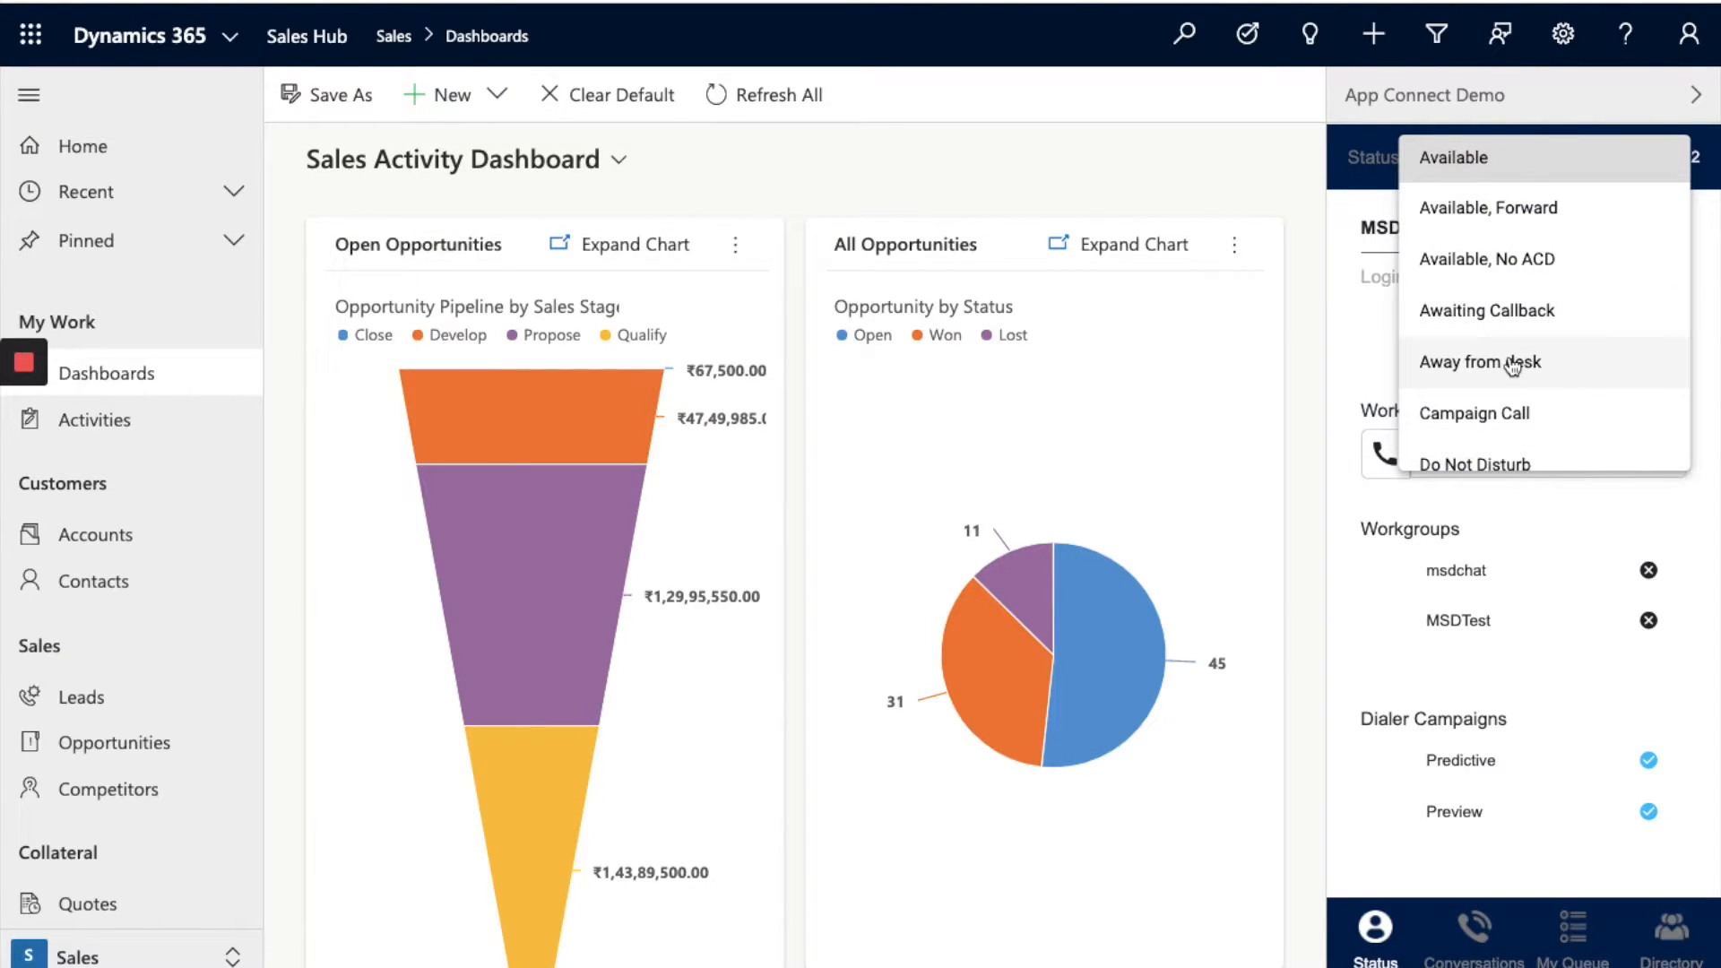
{"action": "left_click", "coordinate": [1711, 534]}
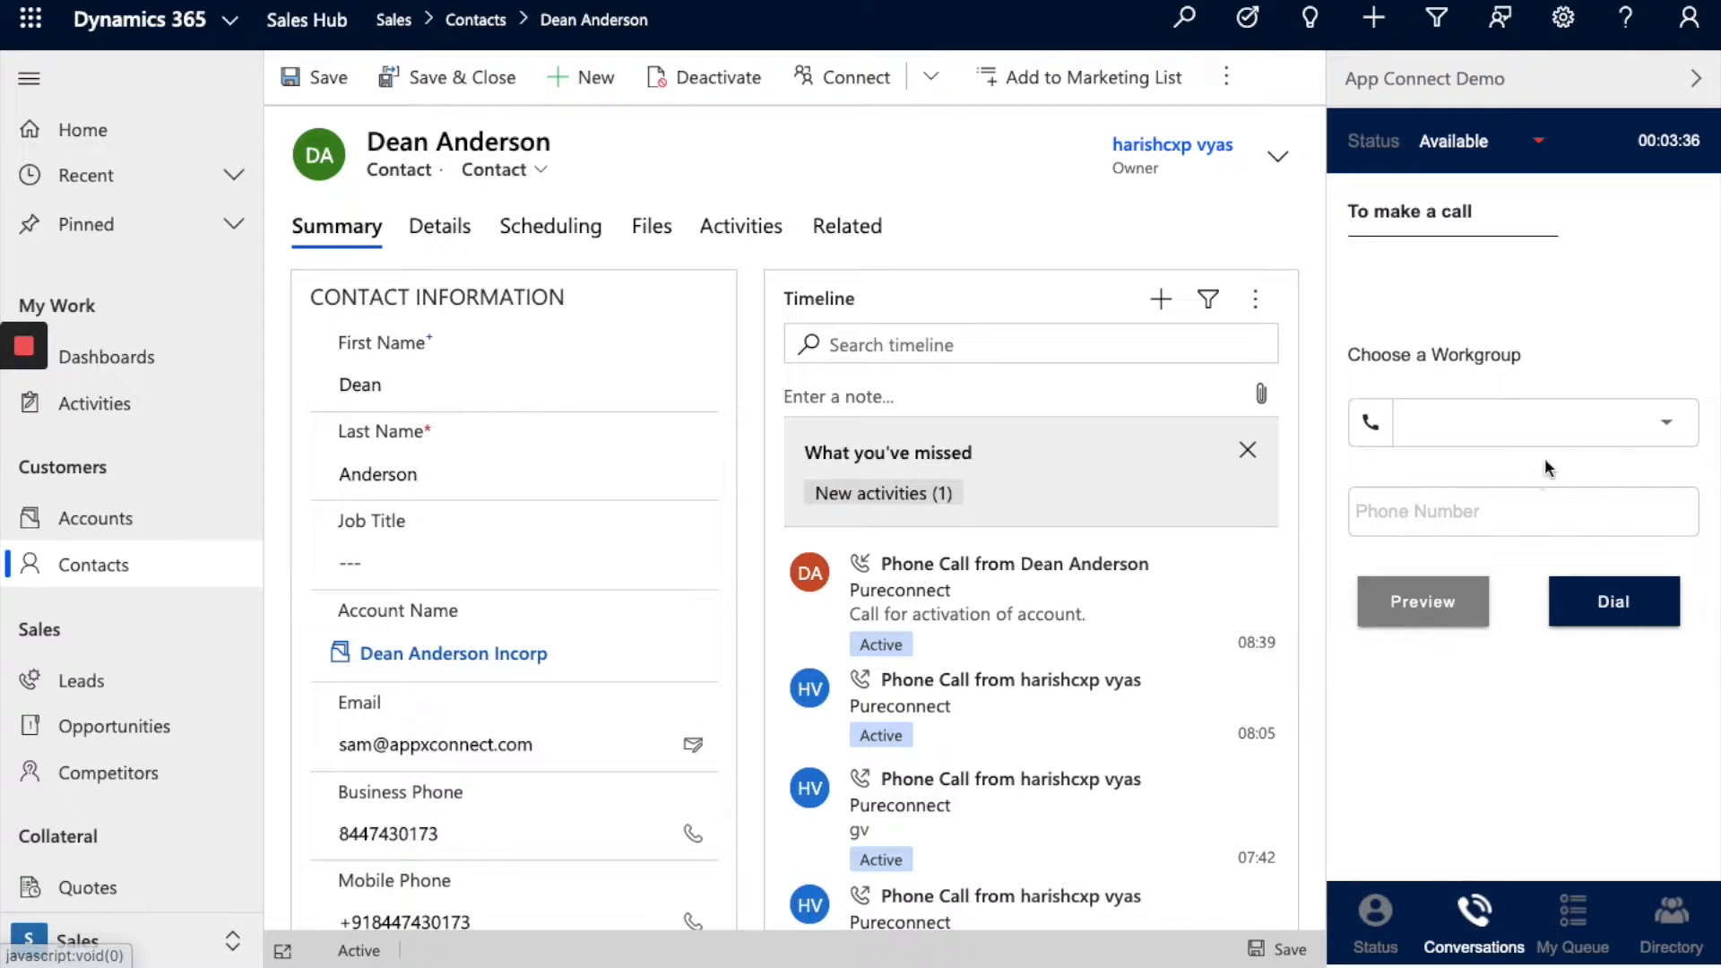
{"action": "left_click", "coordinate": [1555, 433]}
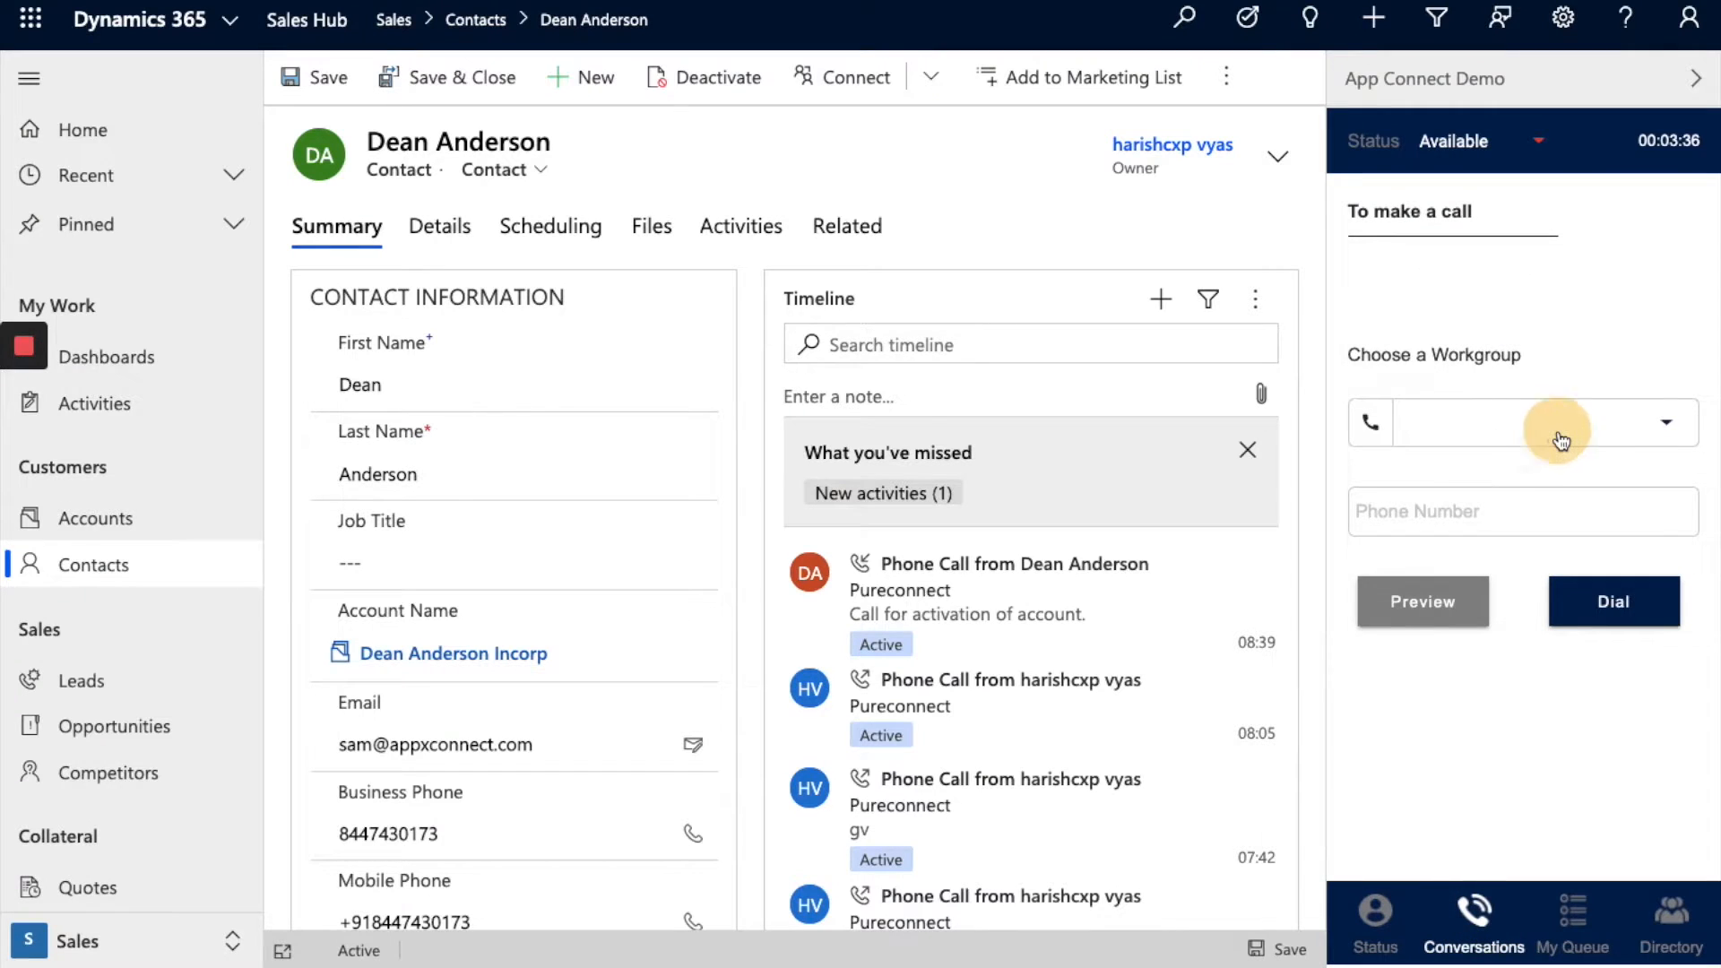
Step: Dial the contact's phone number from the MSDTest workgroup
{"action": "left_click", "coordinate": [1531, 489]}
{"action": "left_click", "coordinate": [1486, 498]}
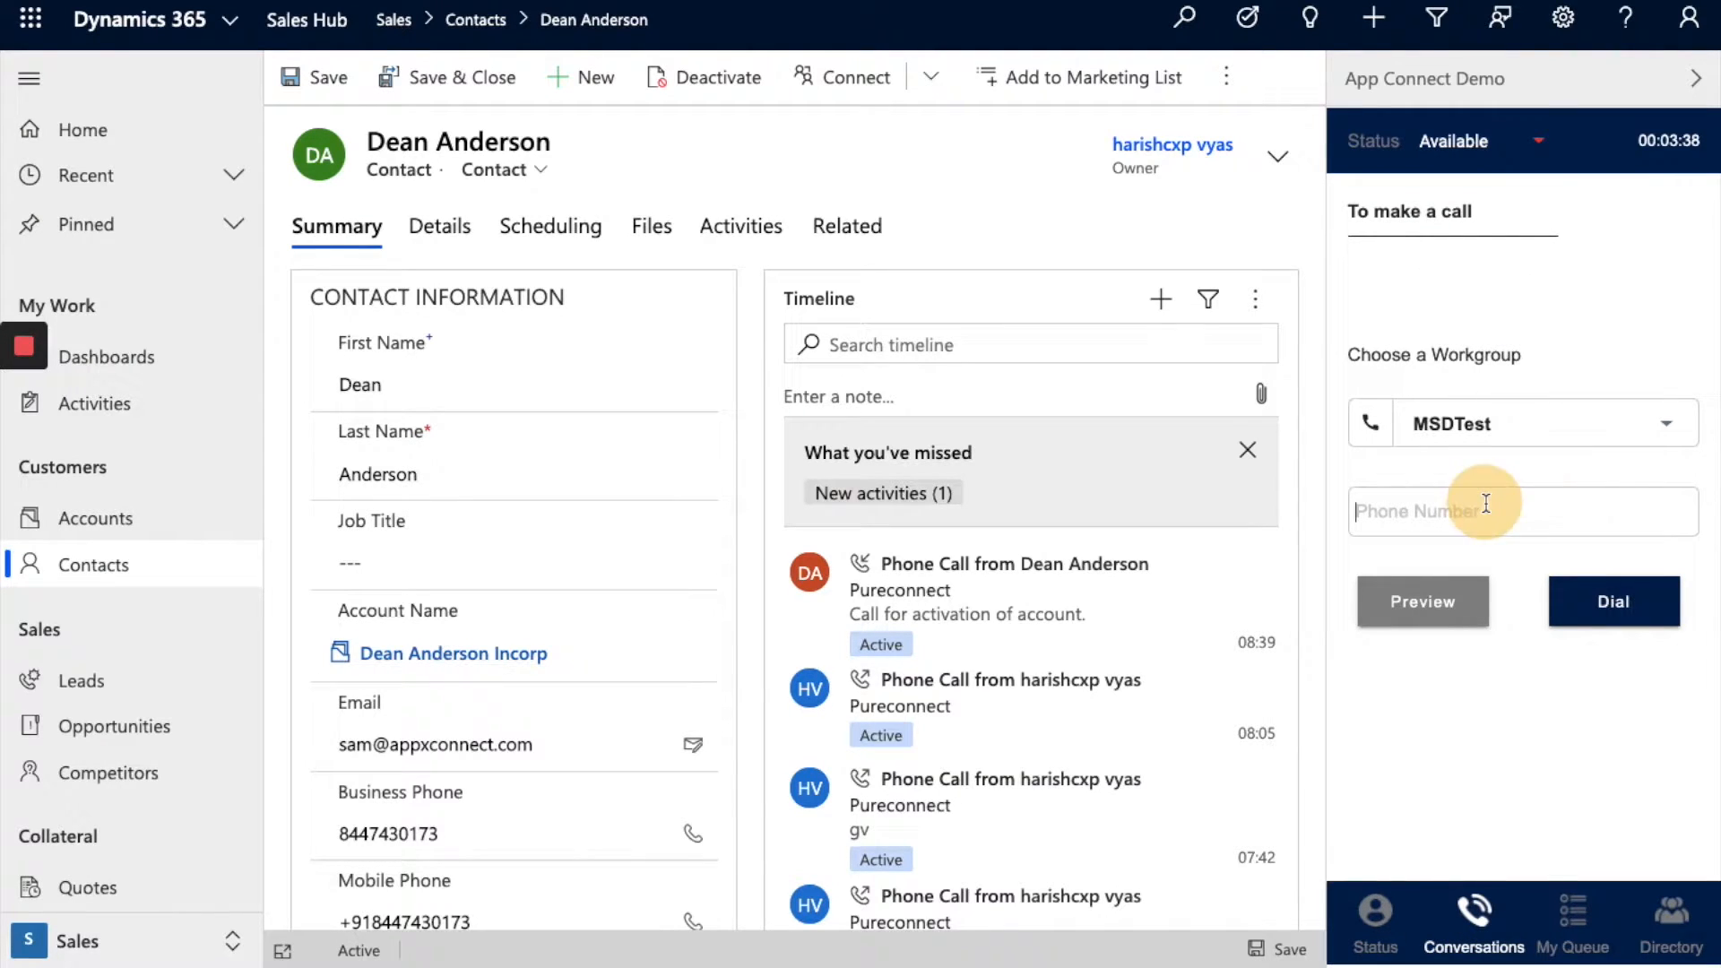
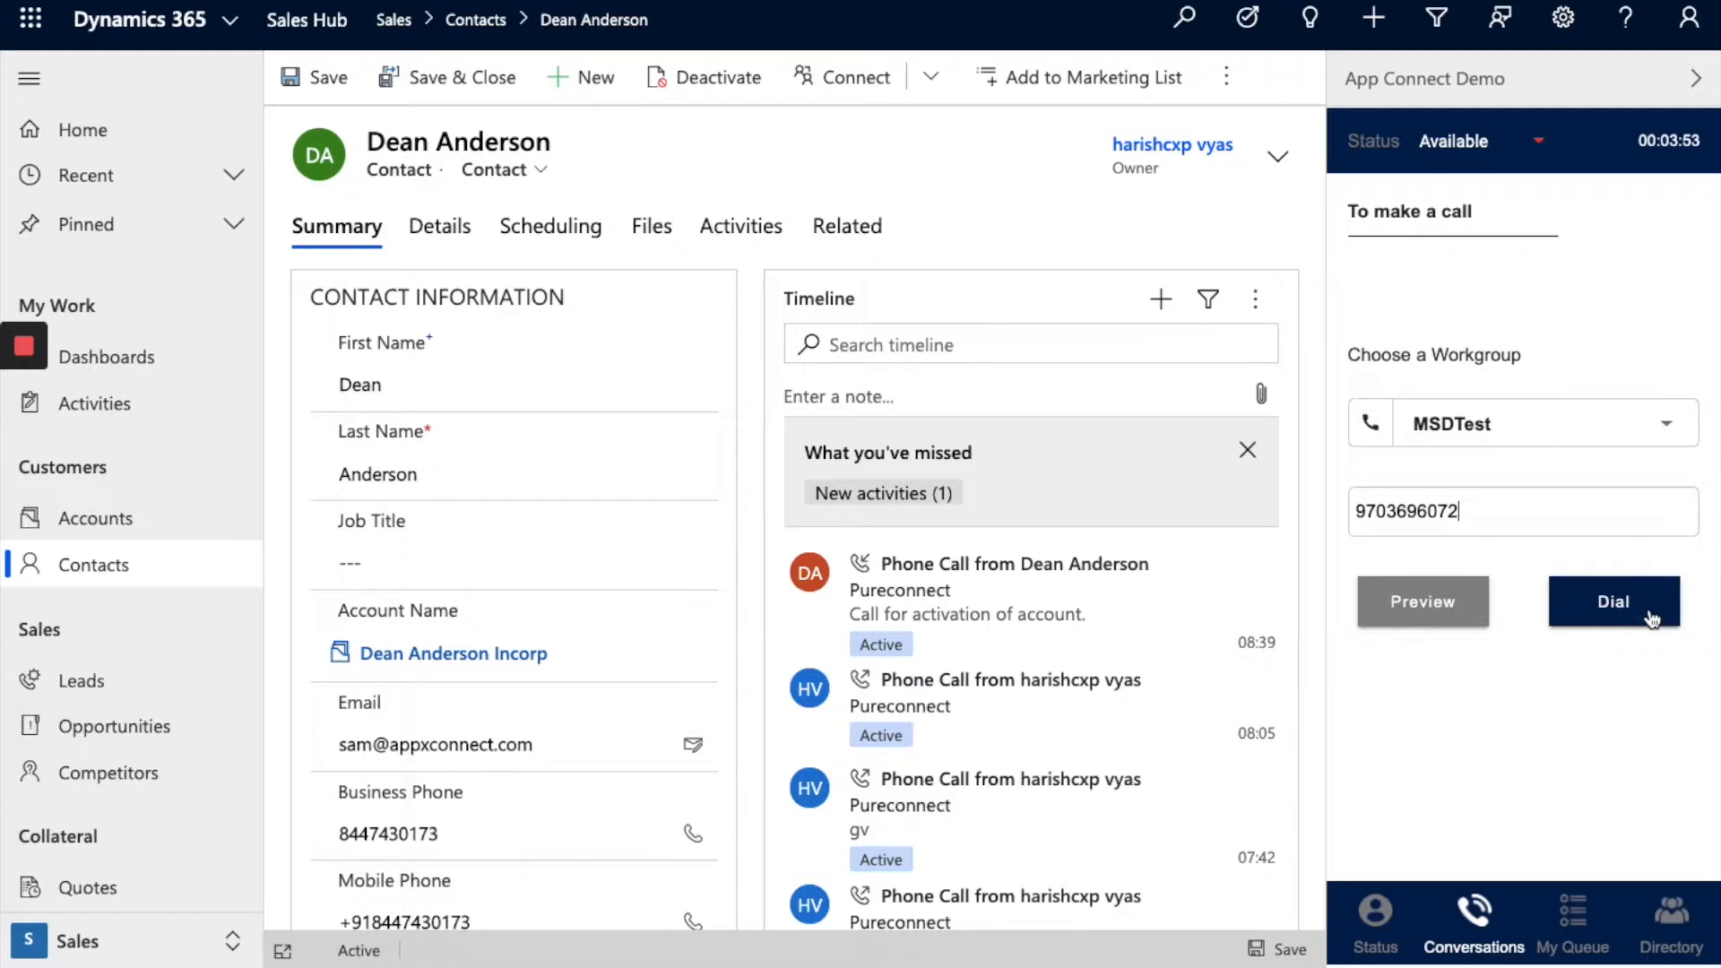
{"action": "left_click", "coordinate": [1665, 617]}
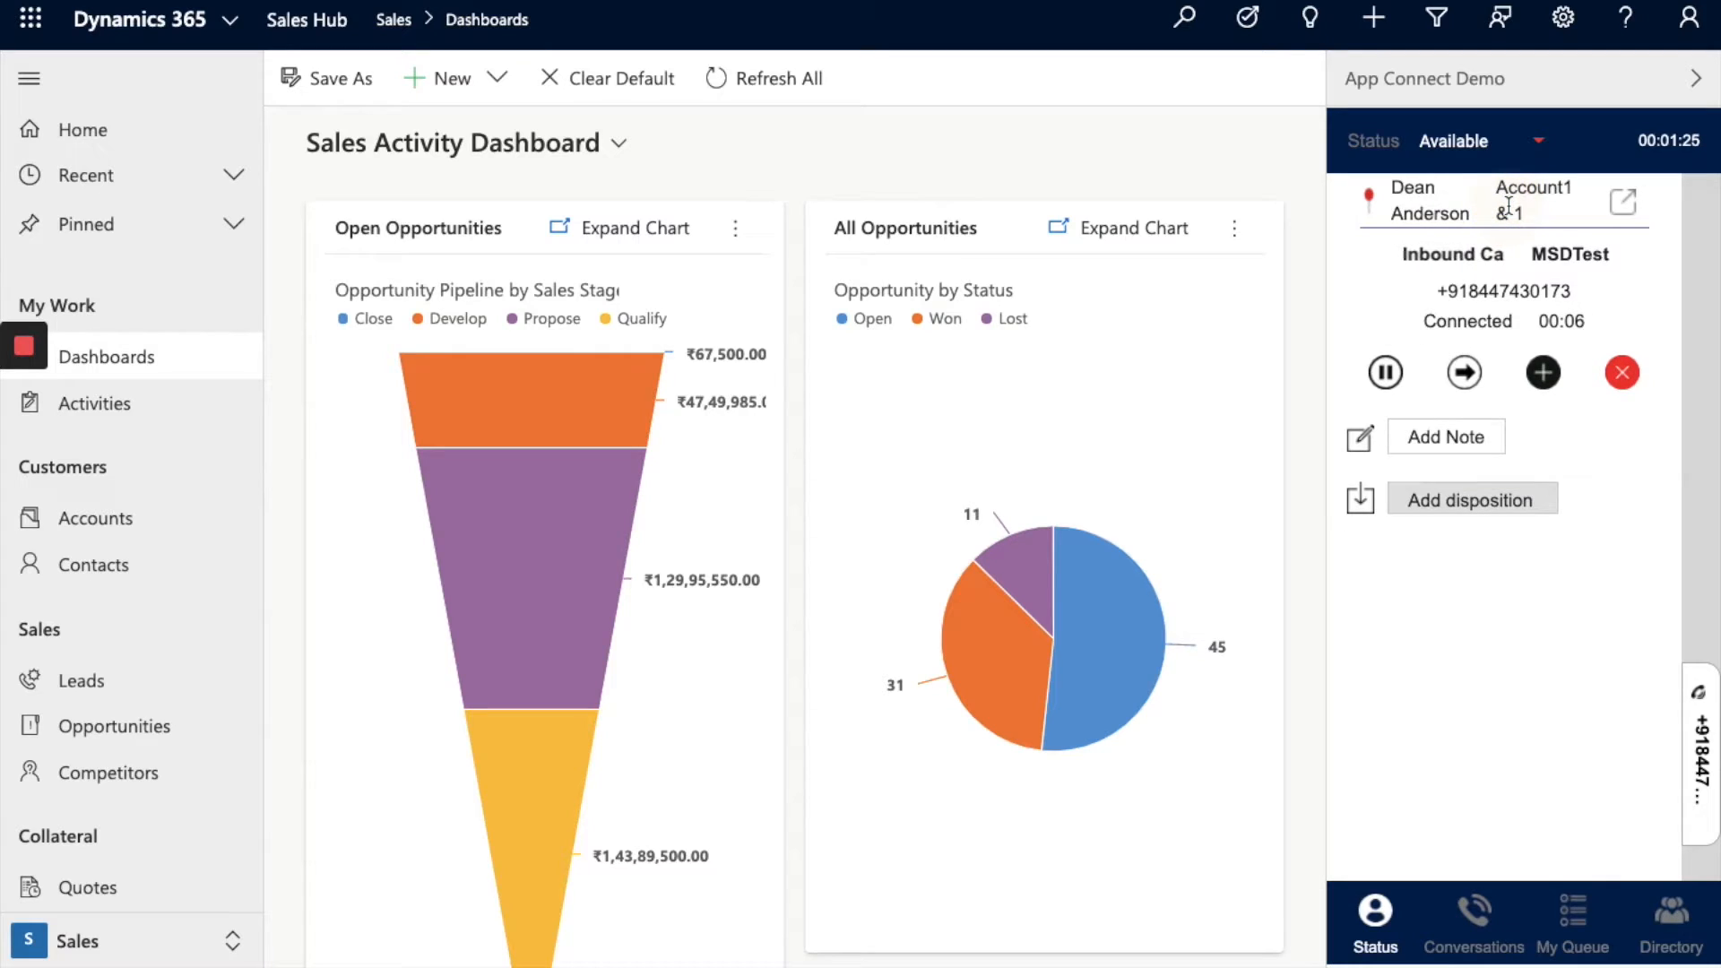
Step: Associate the call with the caller's company account and open that account's record
{"action": "left_click", "coordinate": [1529, 195]}
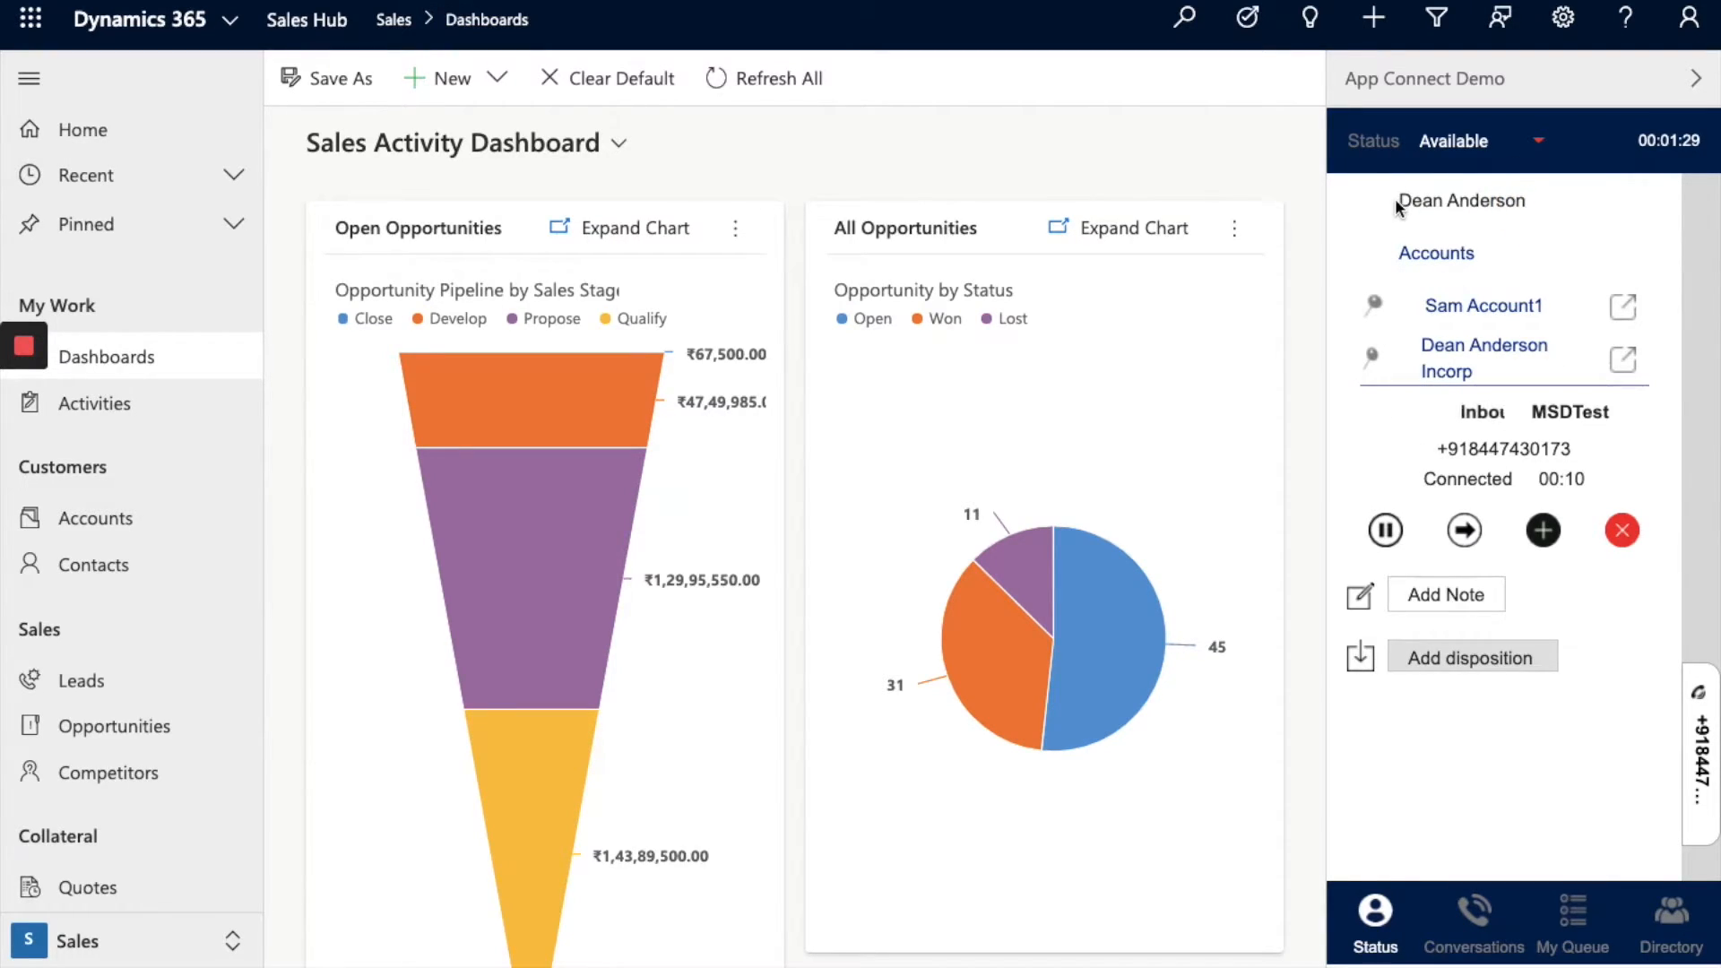
{"action": "left_click_drag", "start_coordinate": [1398, 201], "coordinate": [1536, 200]}
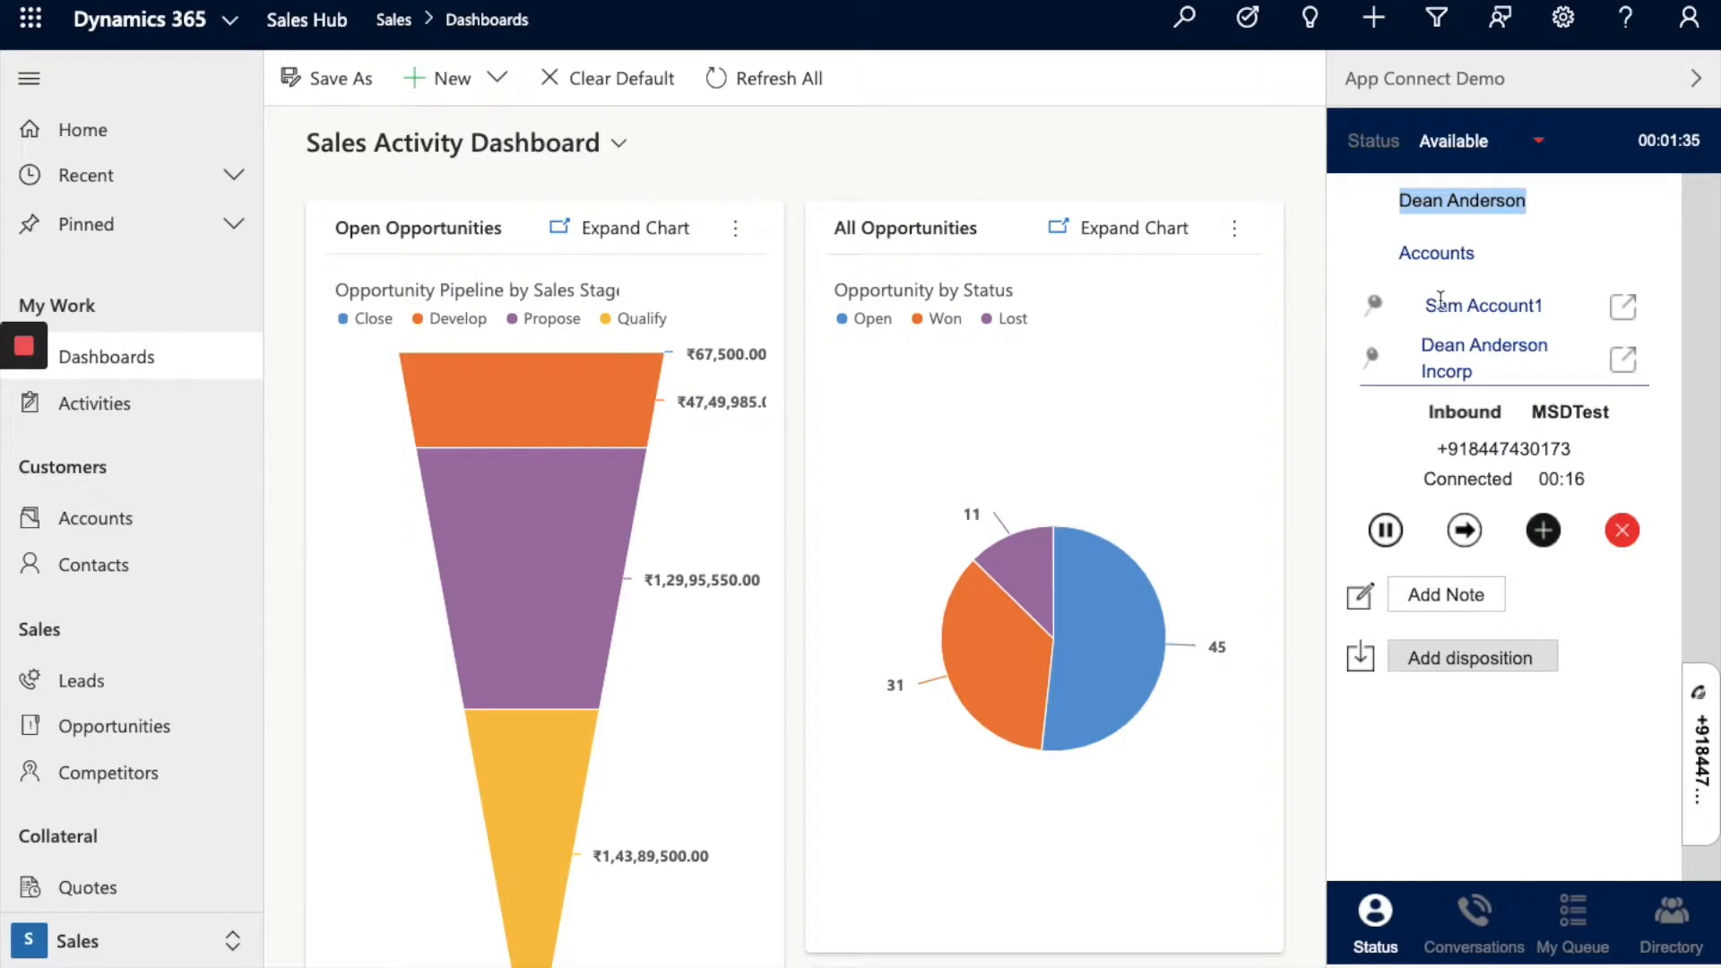
{"action": "left_click", "coordinate": [1469, 351]}
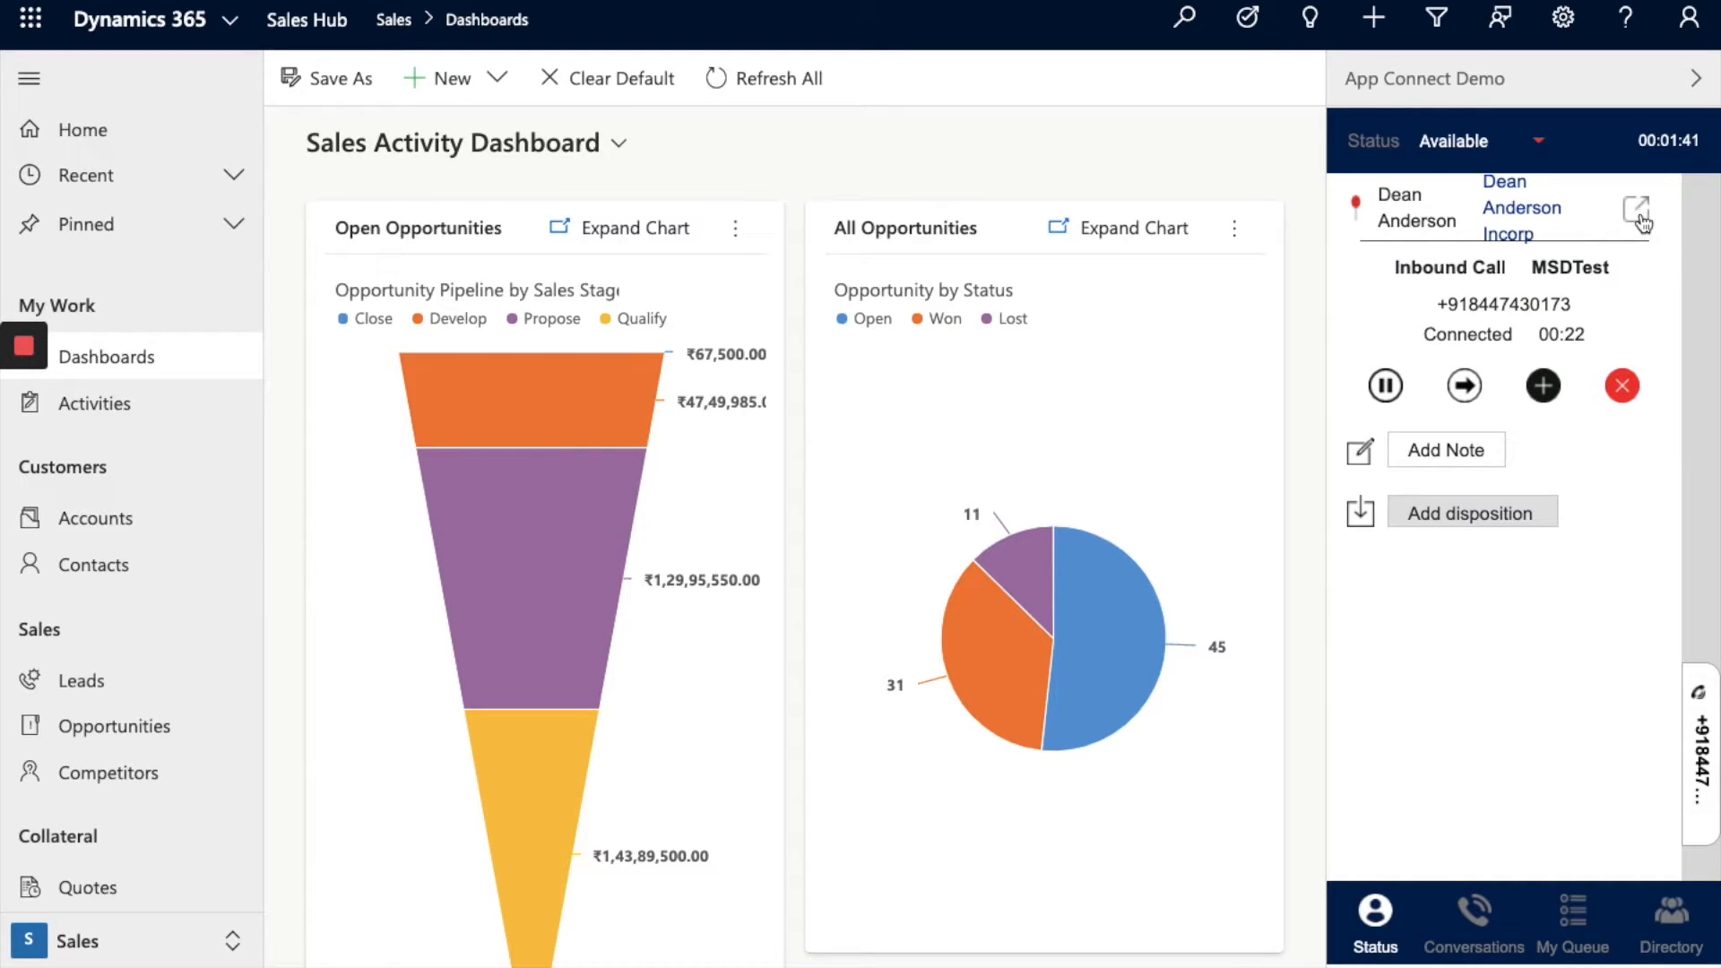
{"action": "left_click", "coordinate": [1641, 218]}
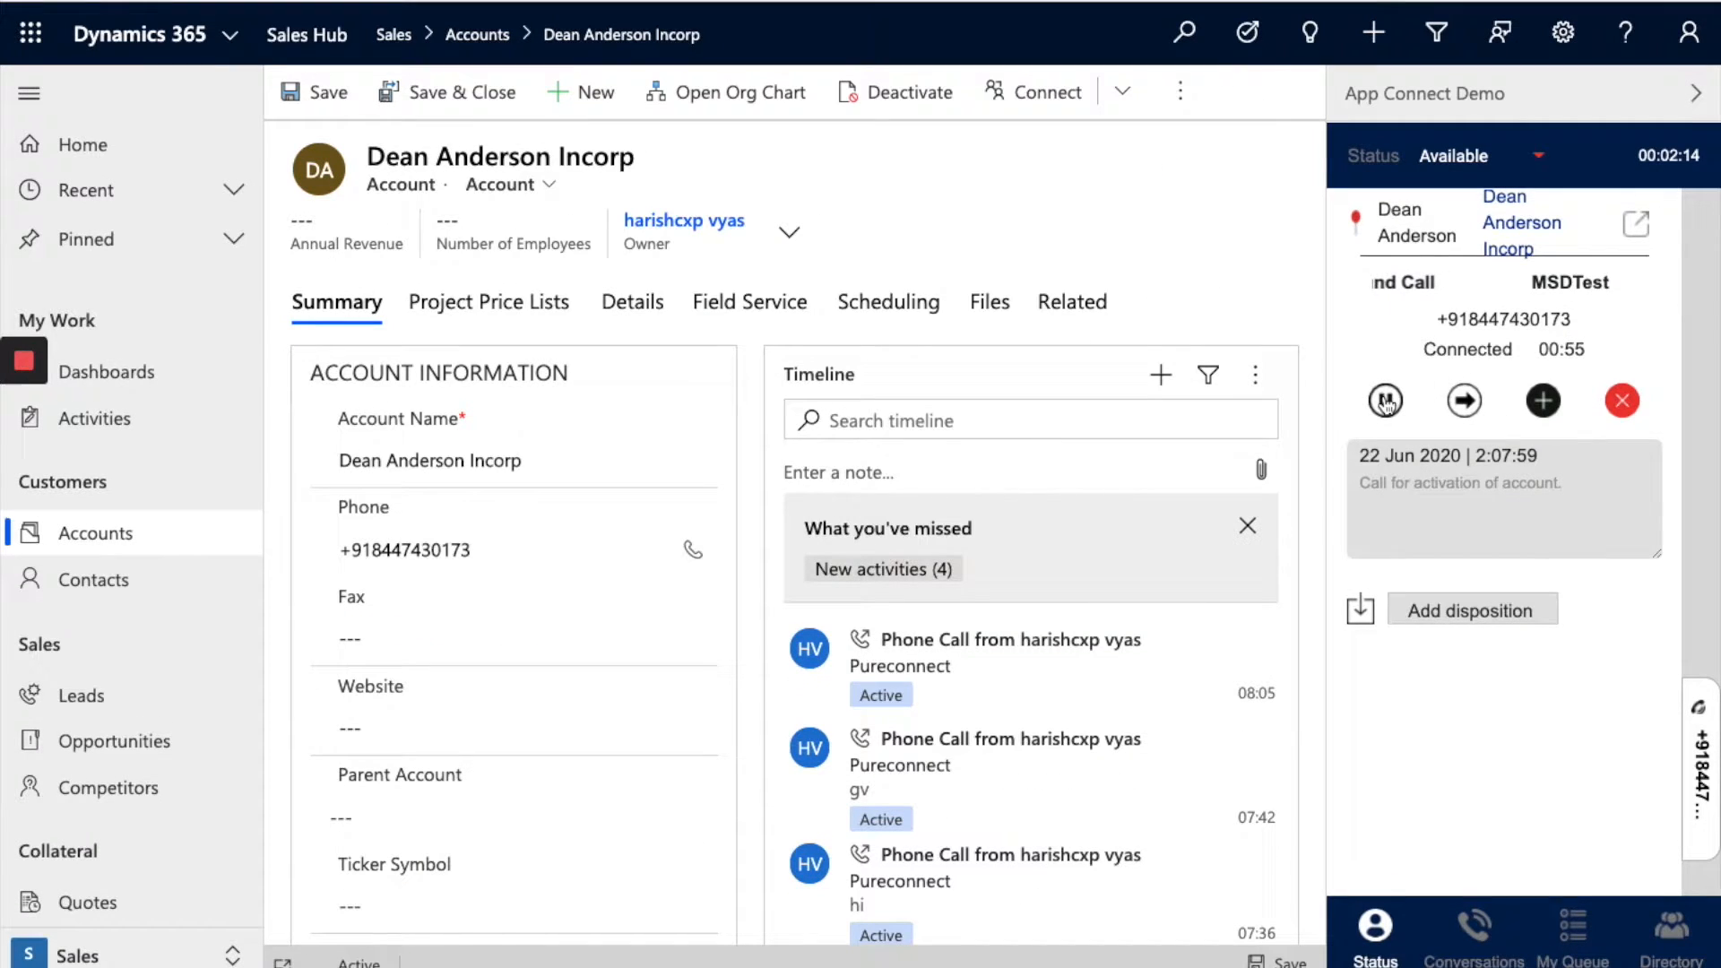
Step: Put the call on hold, then resume it
{"action": "left_click", "coordinate": [1386, 402]}
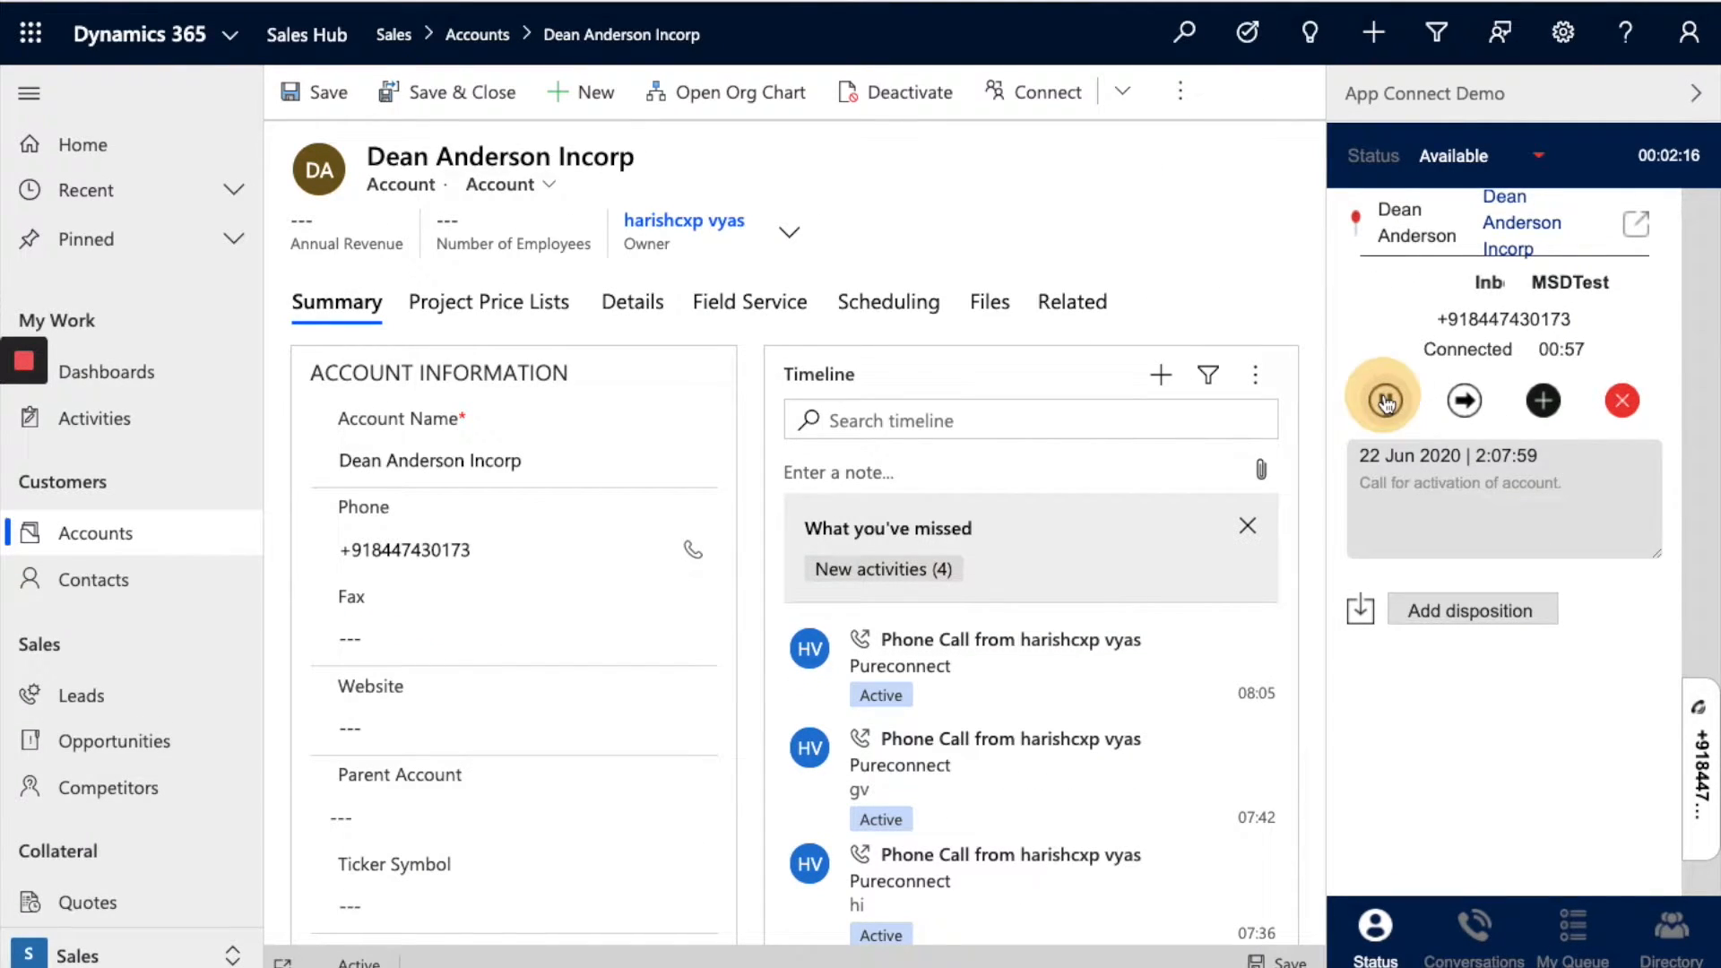
{"action": "left_click_drag", "start_coordinate": [1446, 350], "coordinate": [1489, 350]}
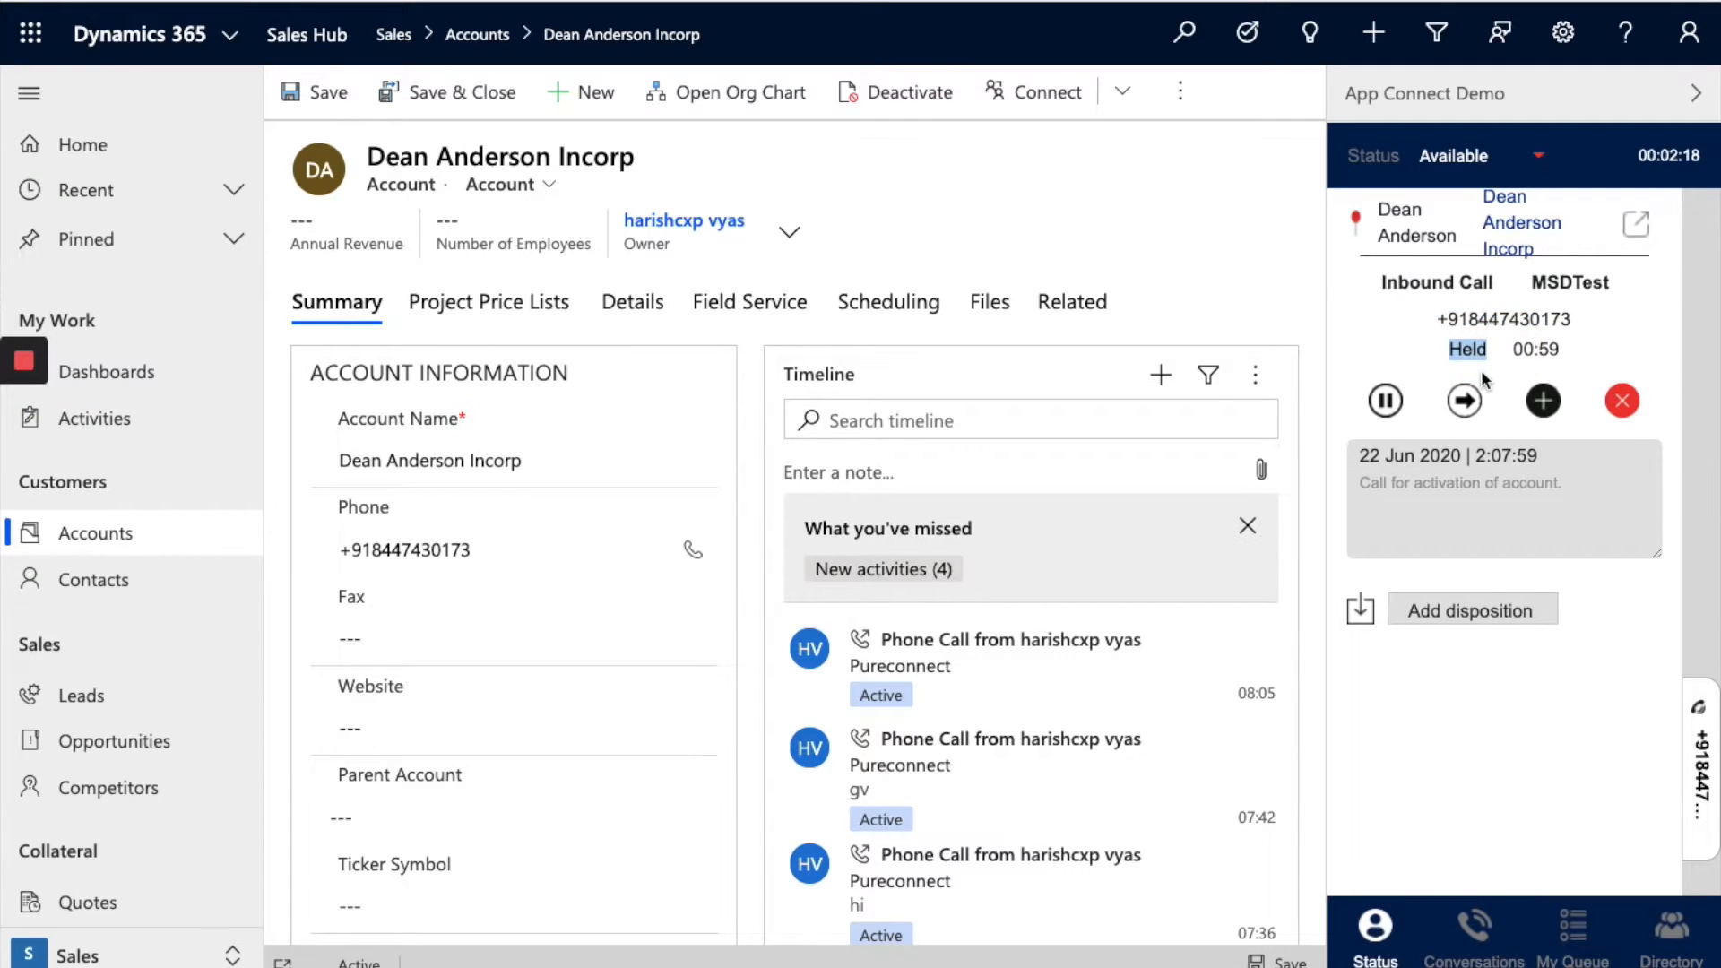
{"action": "left_click", "coordinate": [1387, 403]}
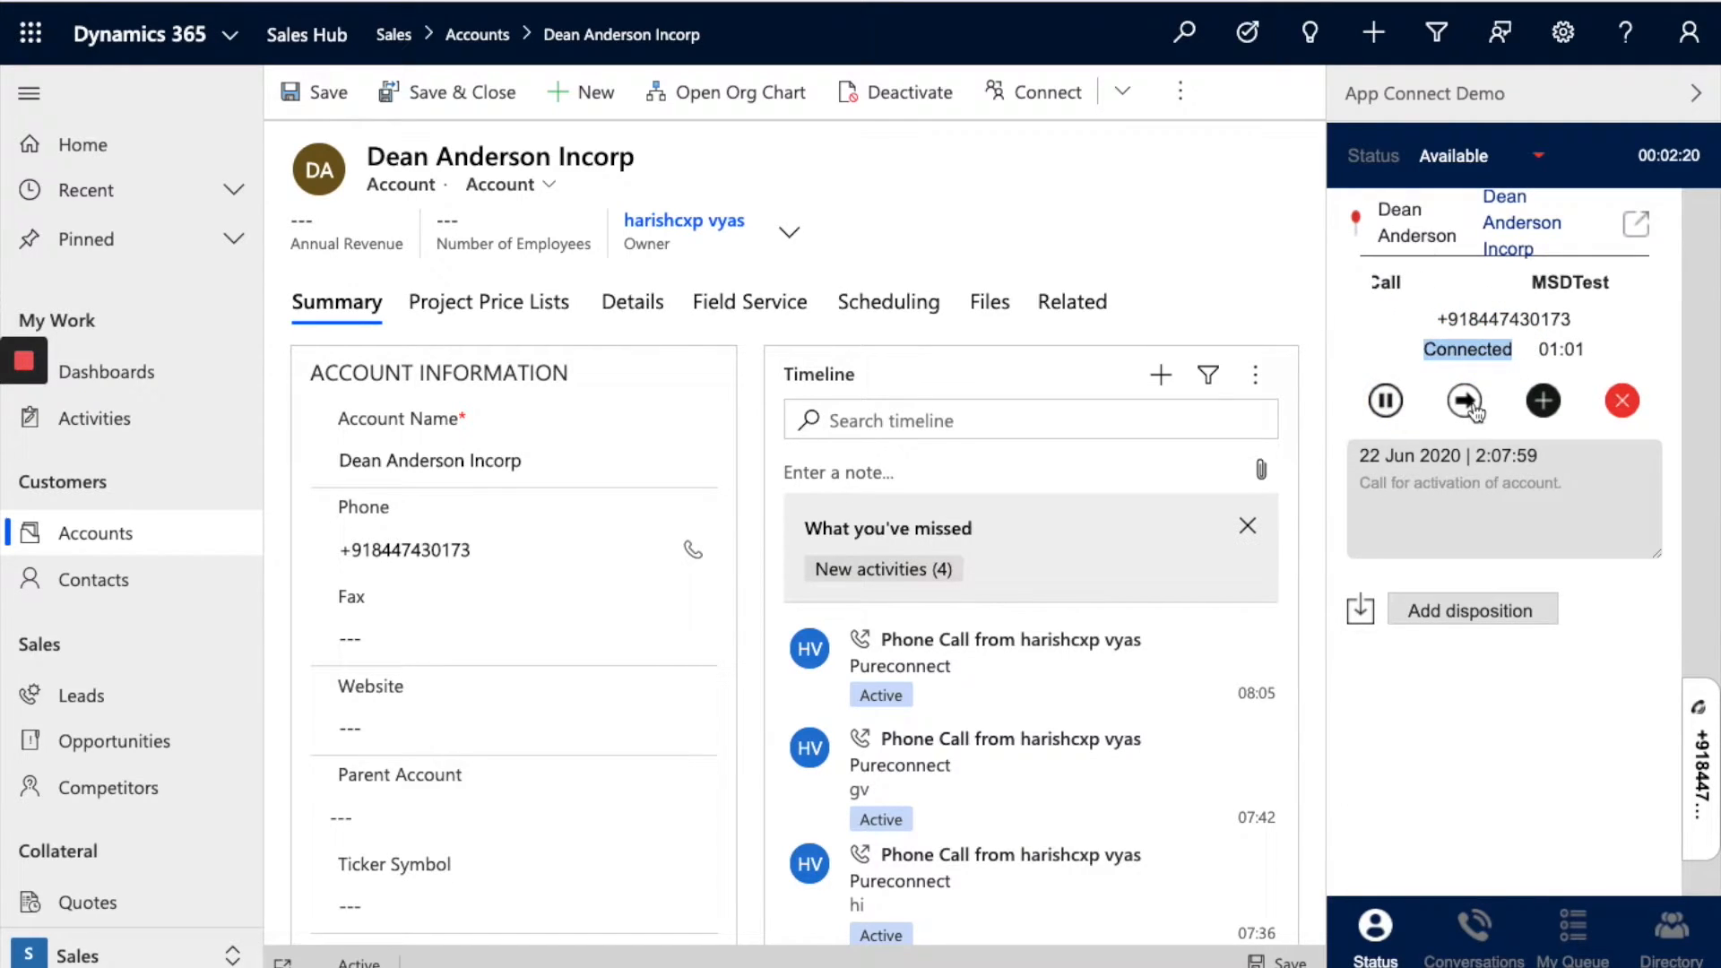
Step: Start a transfer to 'msdc', then cancel it
{"action": "left_click", "coordinate": [1468, 405]}
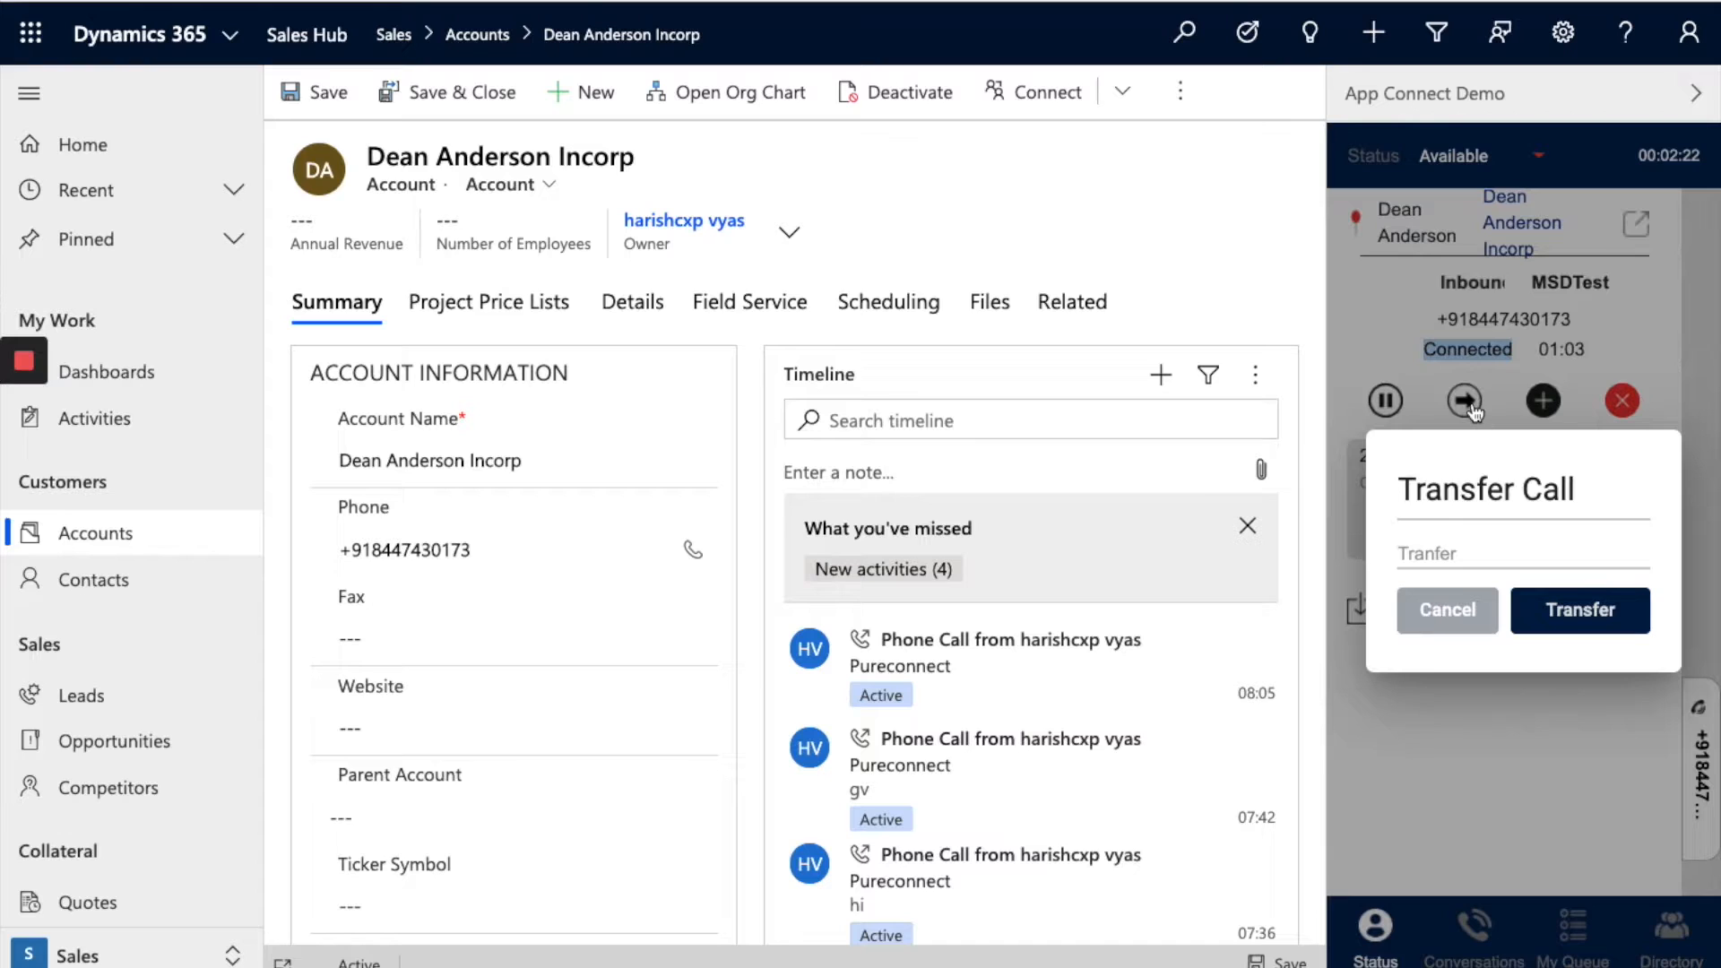
{"action": "left_click", "coordinate": [1423, 553]}
{"action": "type", "text": "msdc"}
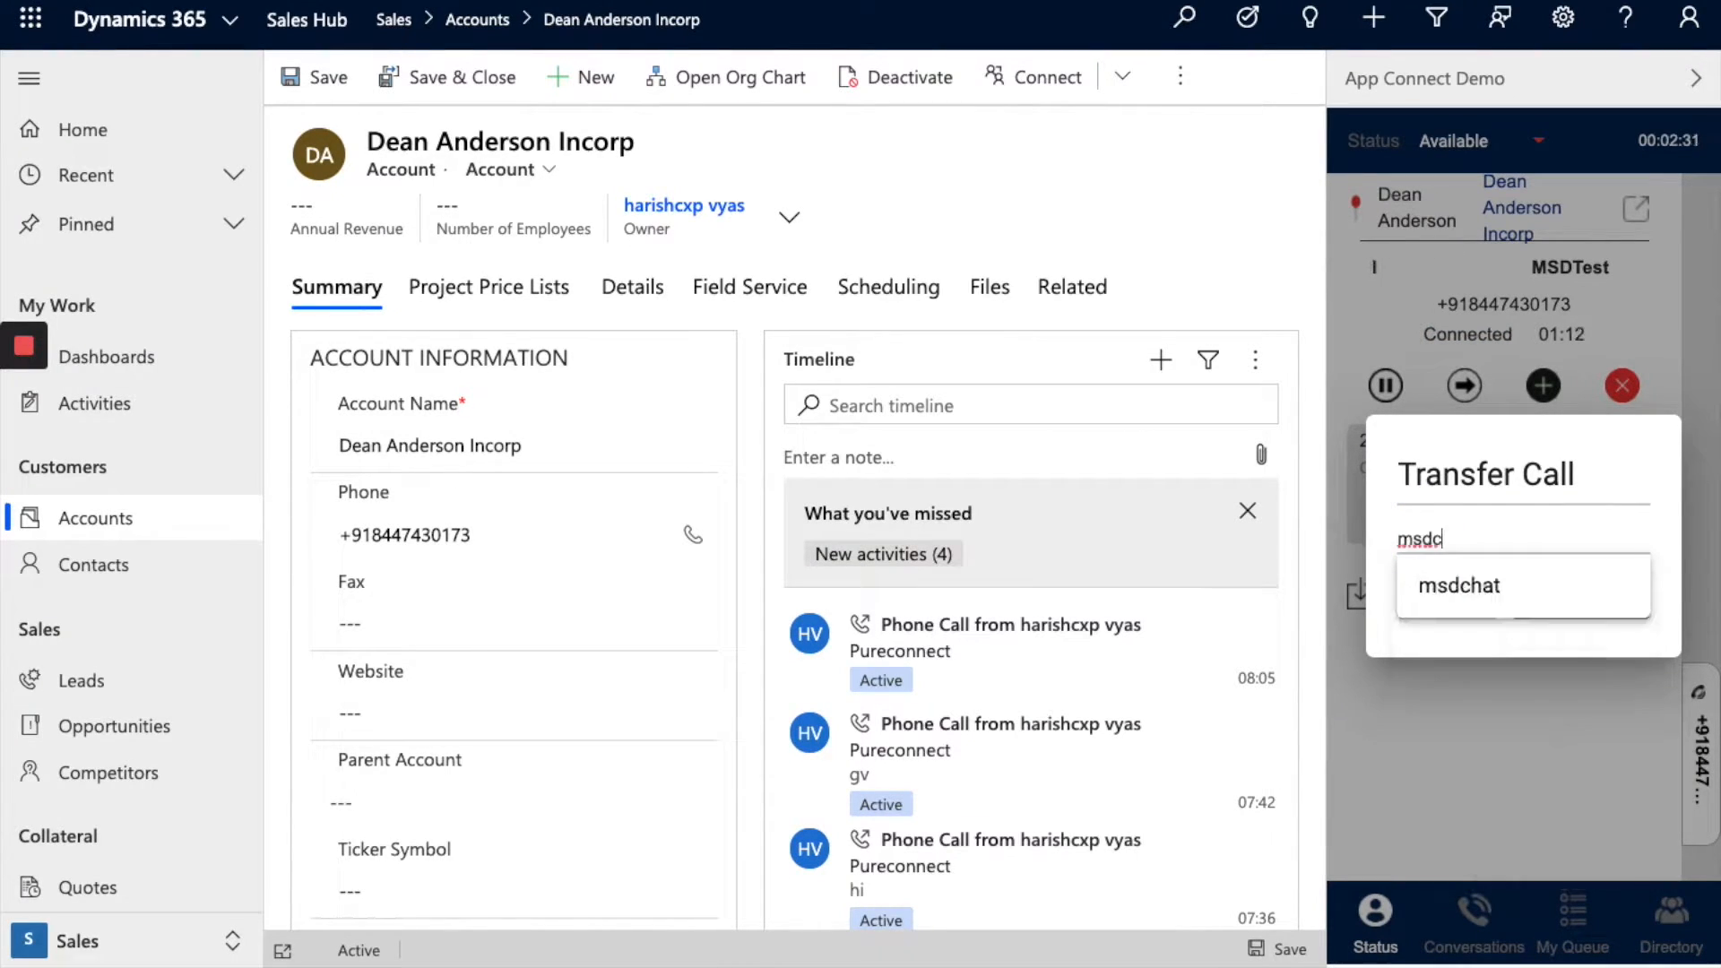
{"action": "left_click", "coordinate": [1670, 589]}
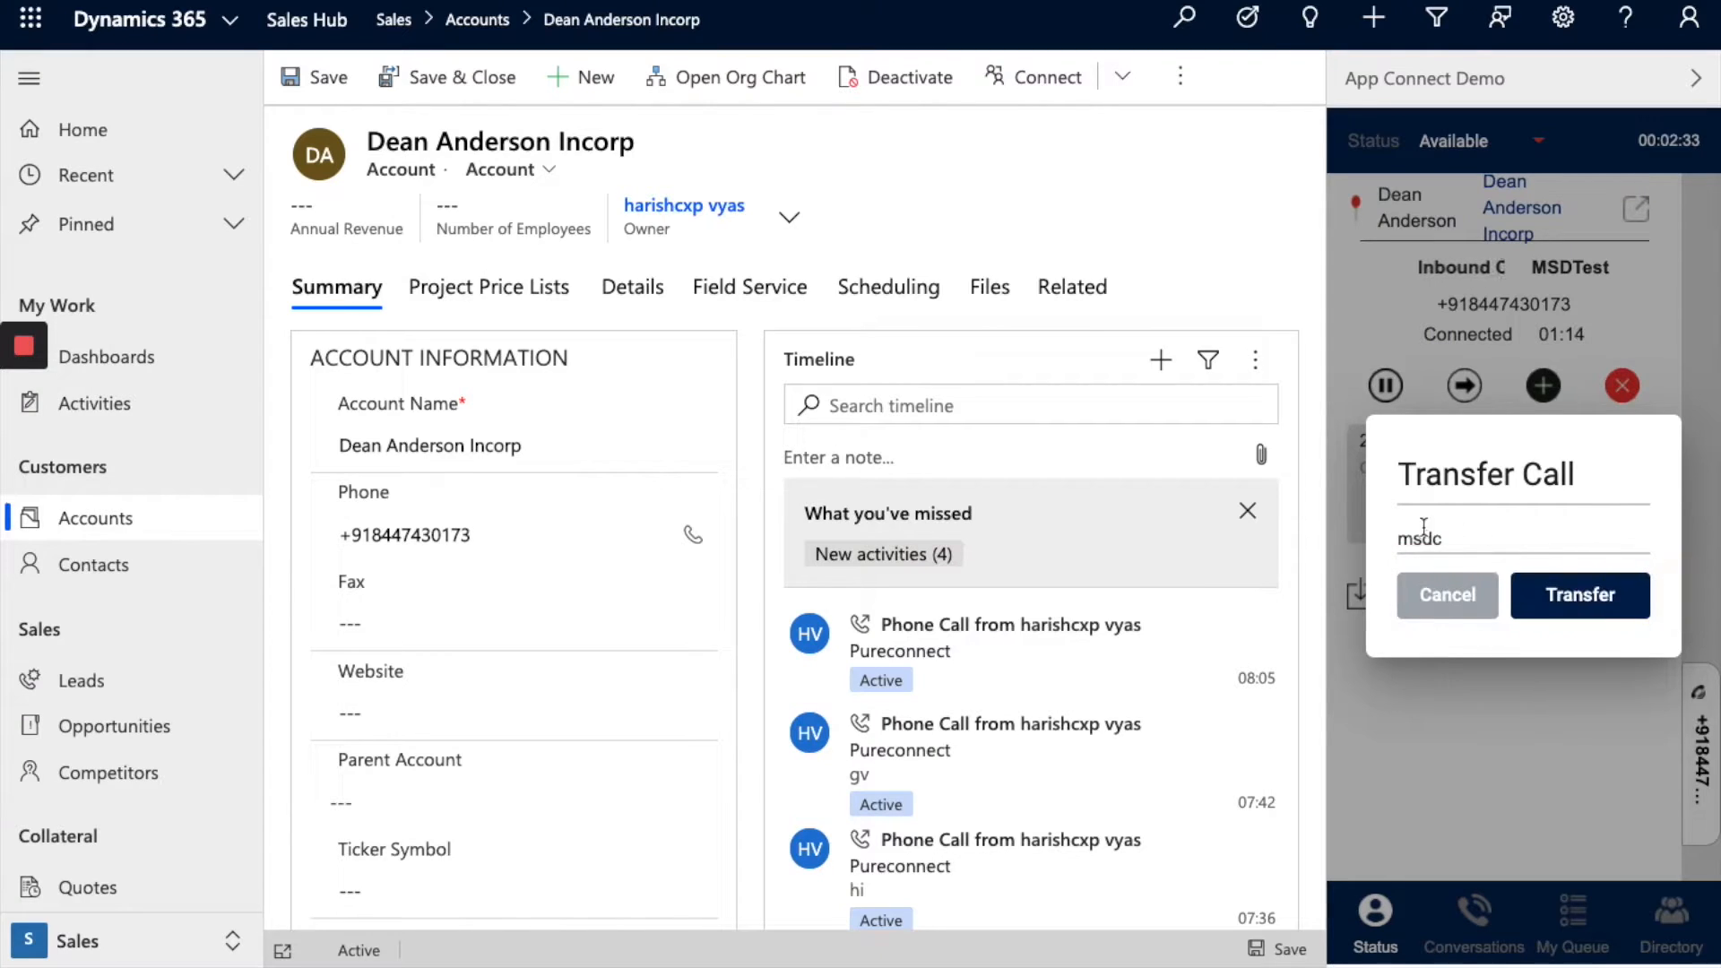
{"action": "left_click", "coordinate": [1439, 595]}
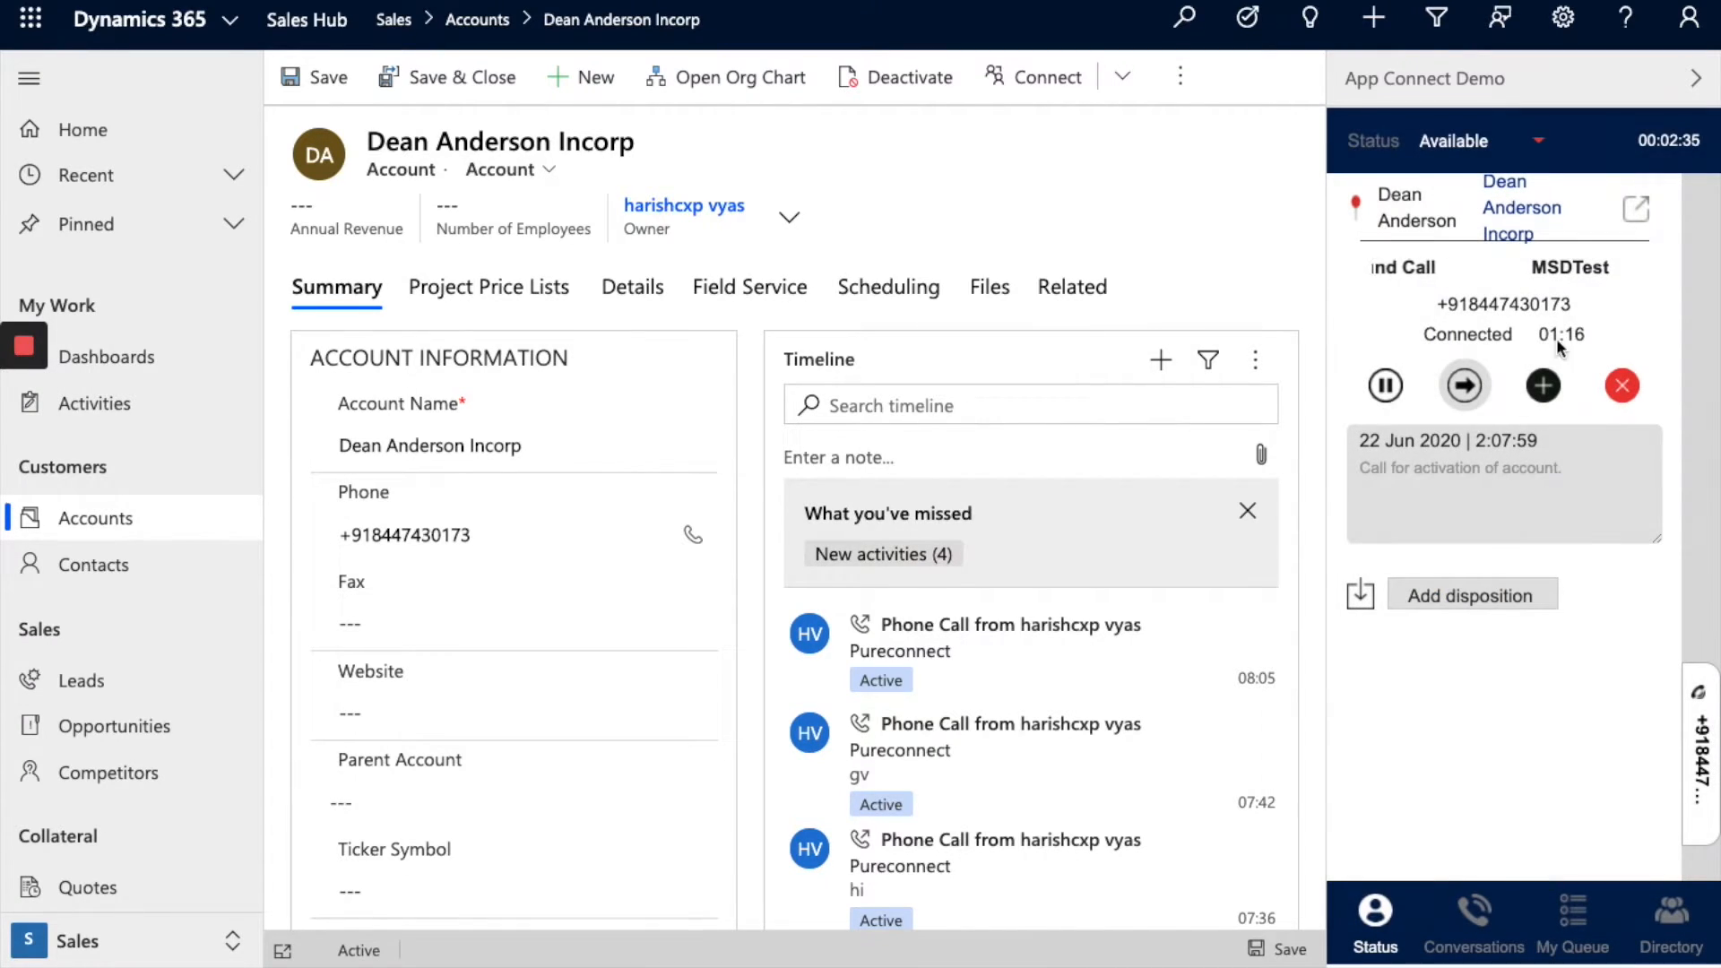
Step: End the call and add the note 'Call for activation of account.'
{"action": "left_click", "coordinate": [1620, 391]}
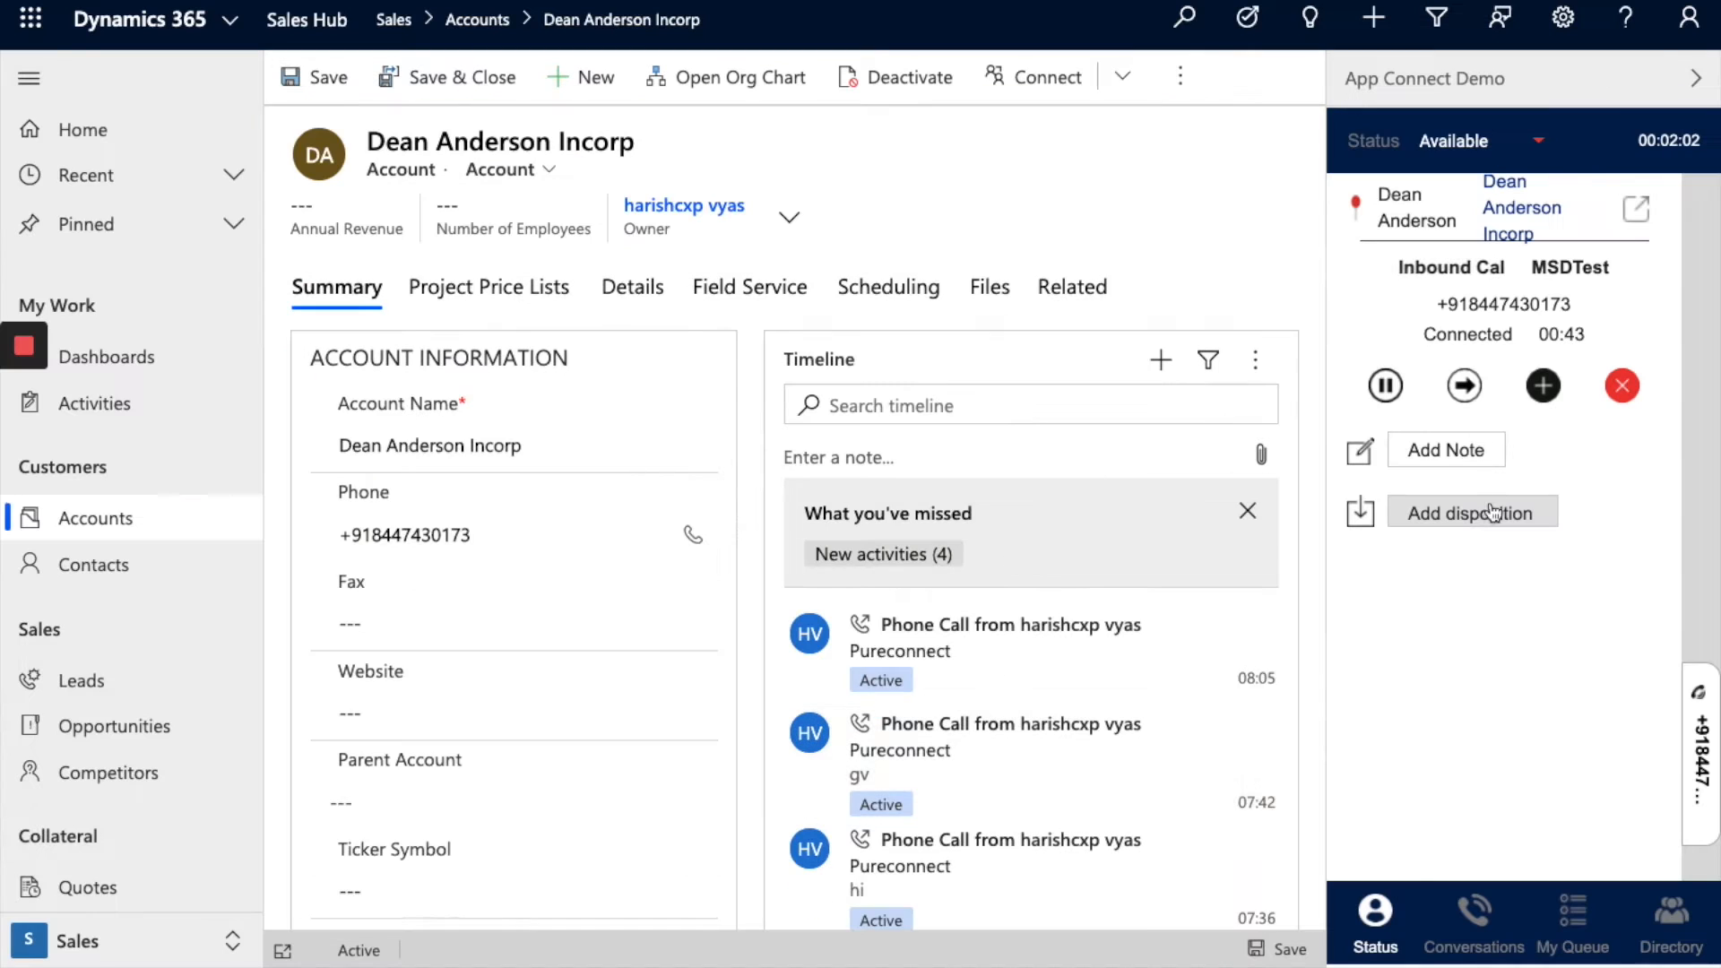
{"action": "left_click", "coordinate": [1483, 455]}
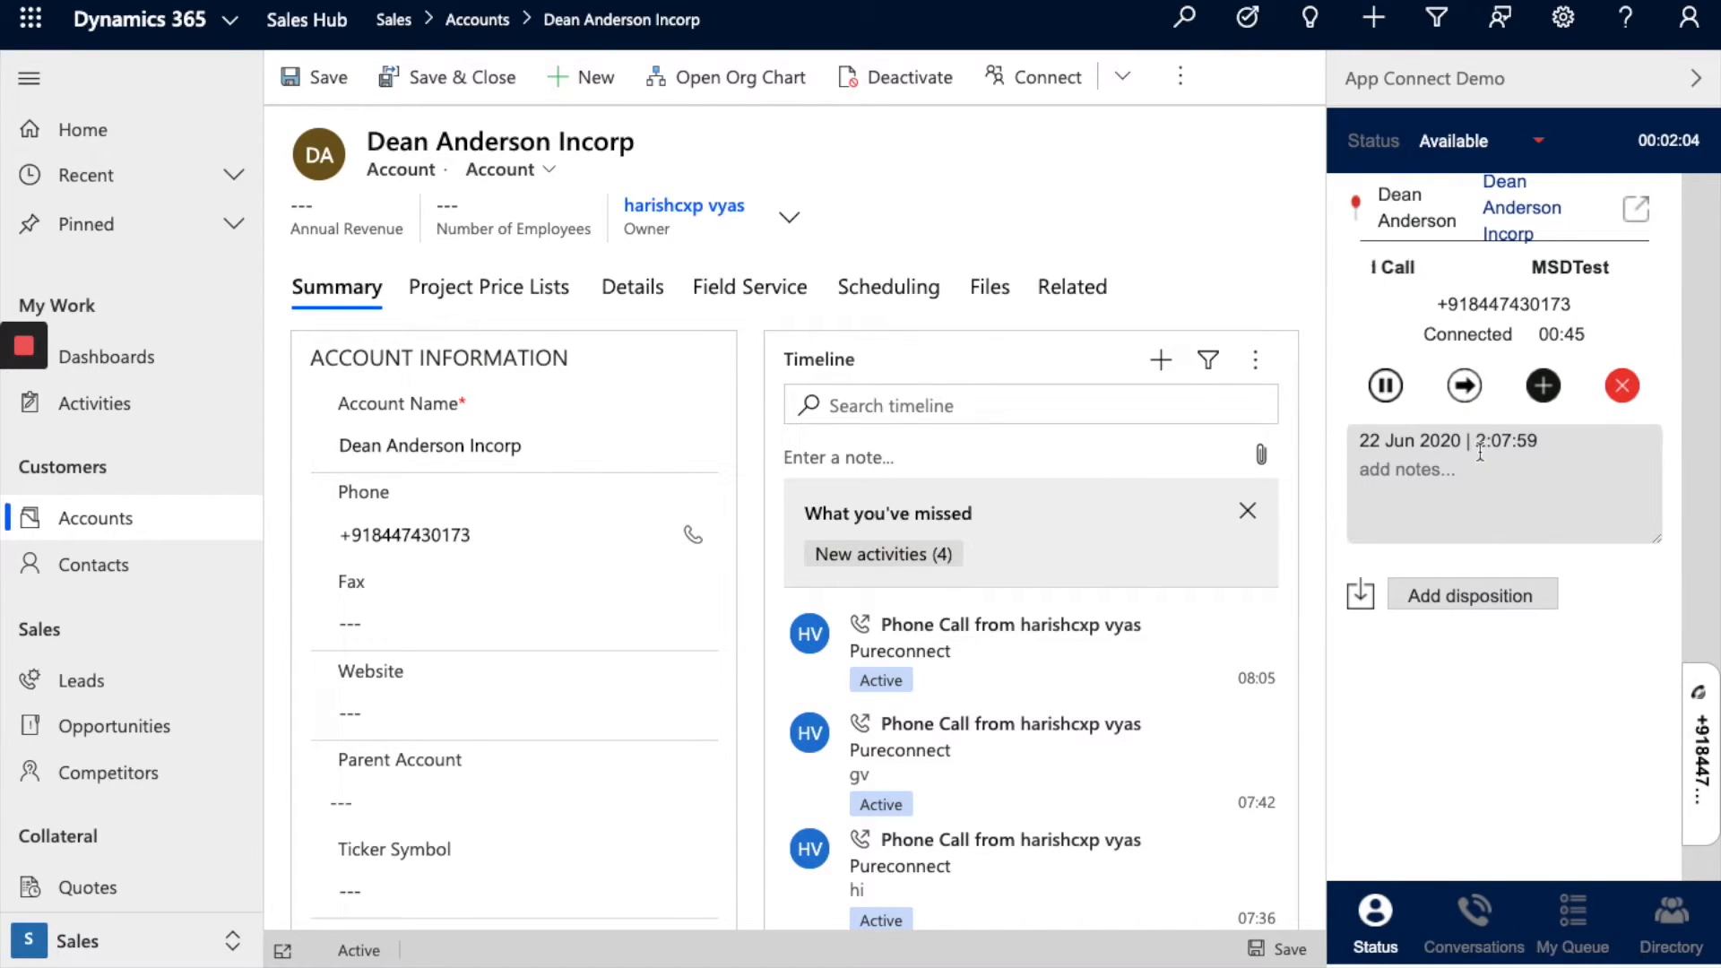
{"action": "type", "text": "Call"}
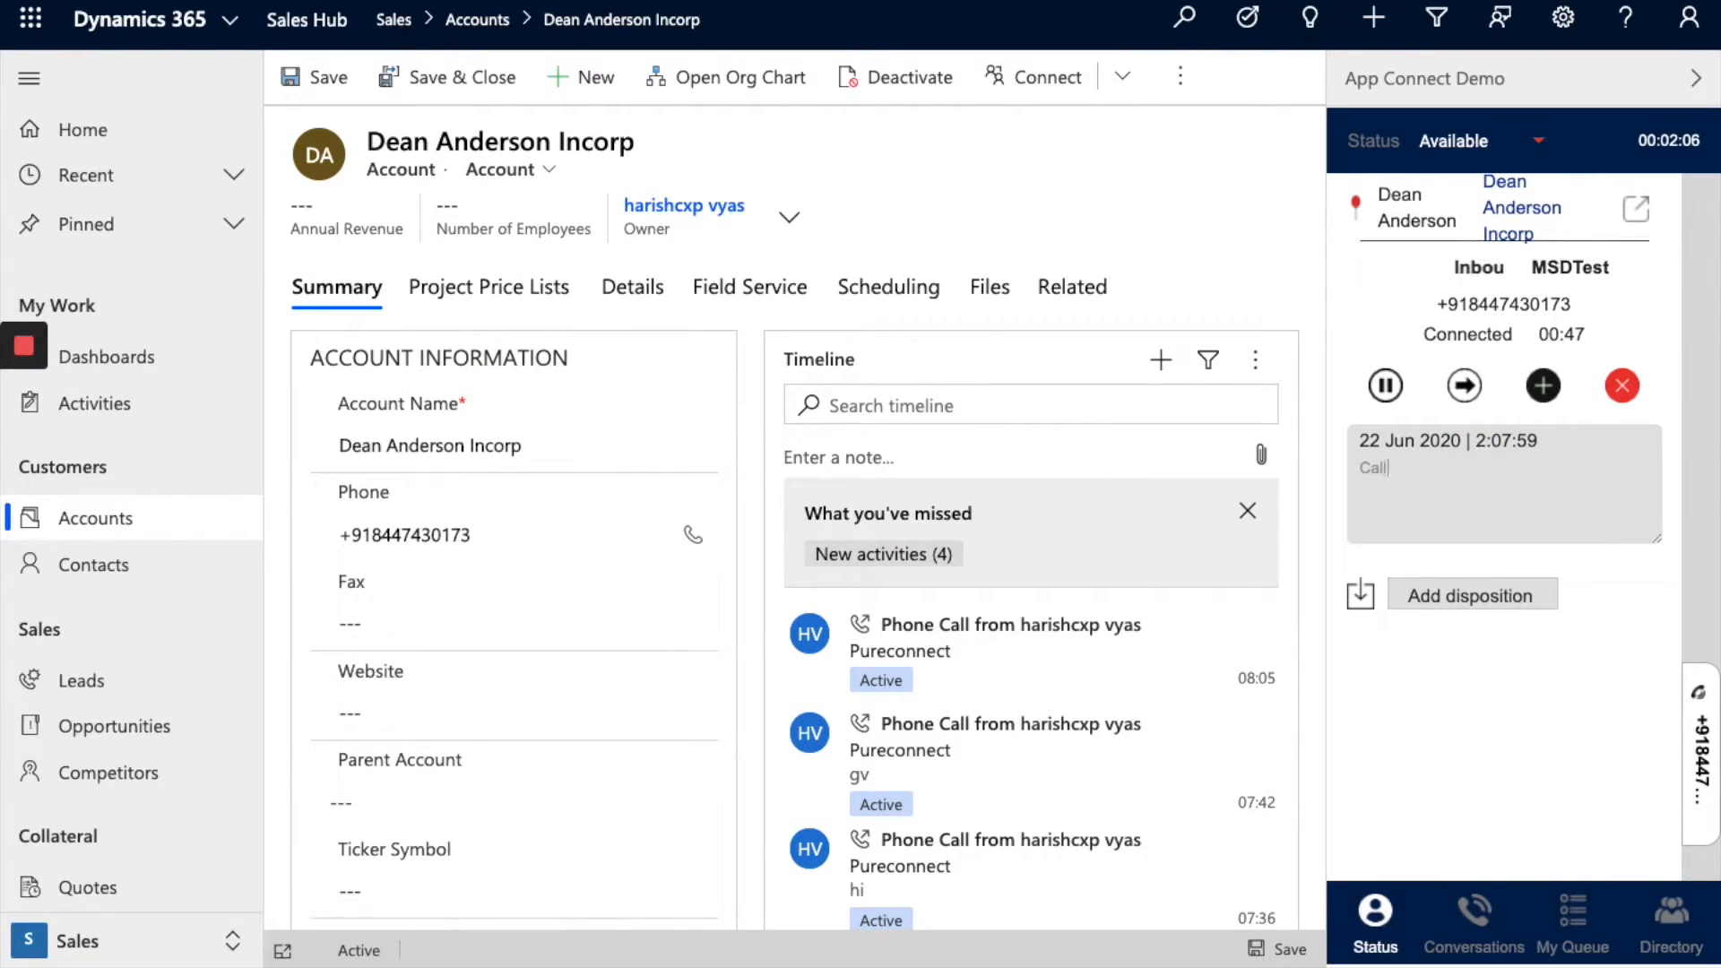
{"action": "type", "text": " for activa"}
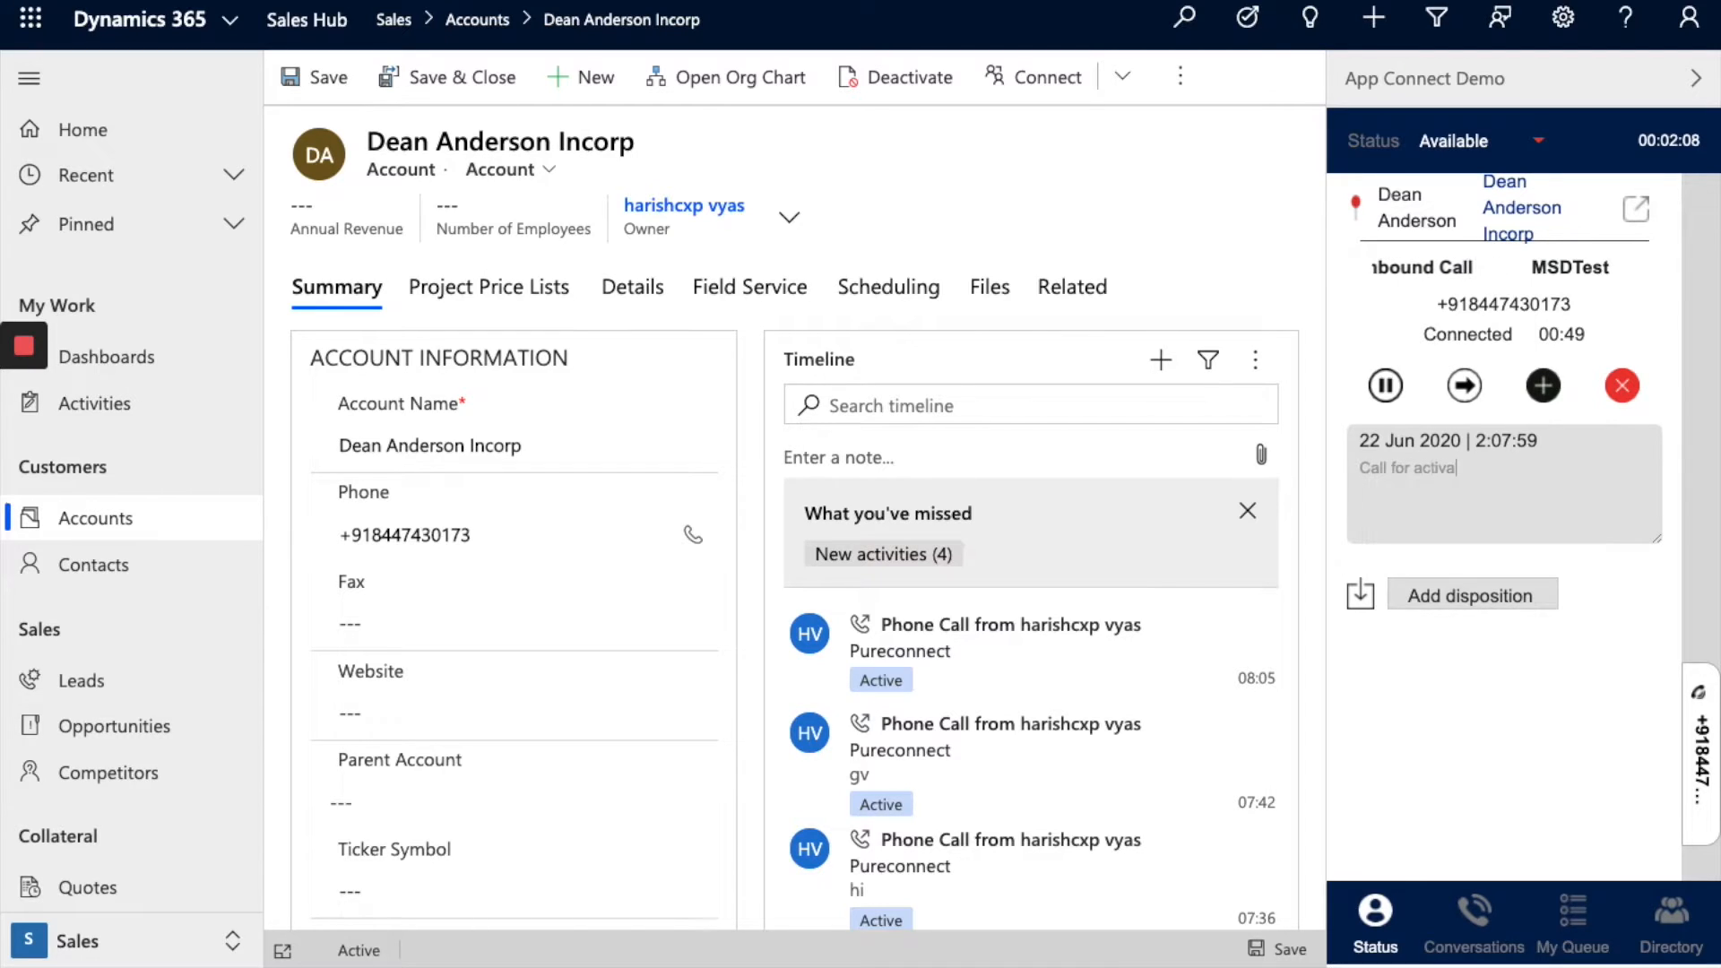
{"action": "type", "text": "tion of acc"}
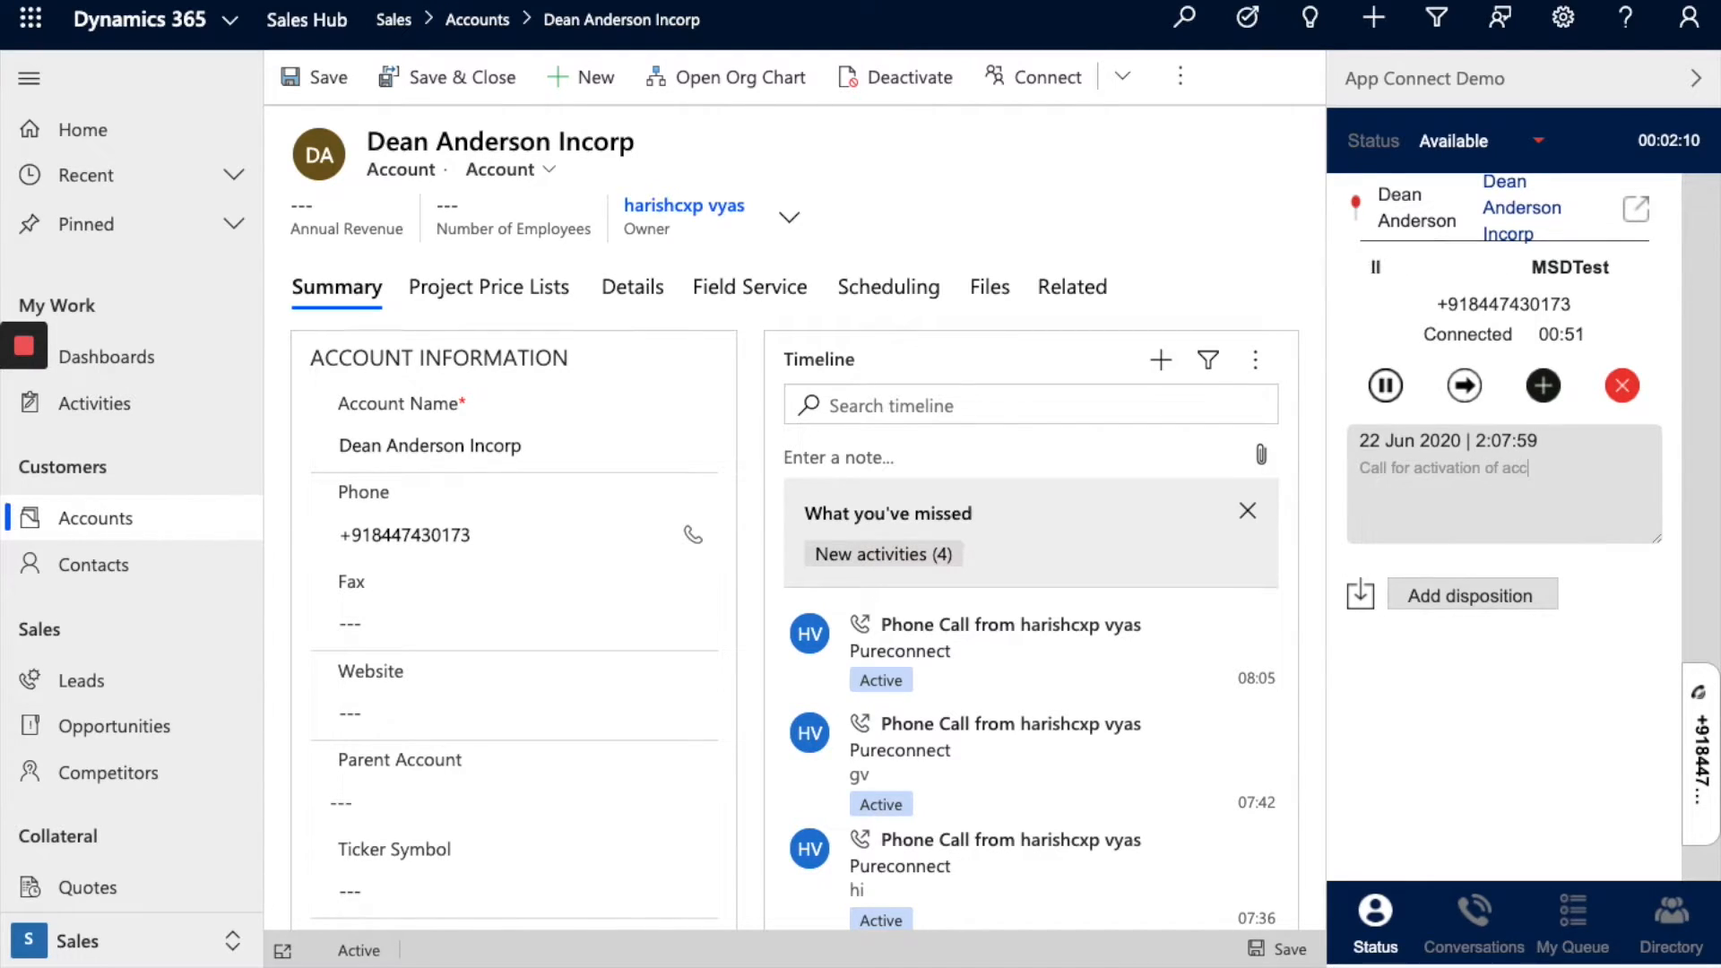
{"action": "type", "text": "ount."}
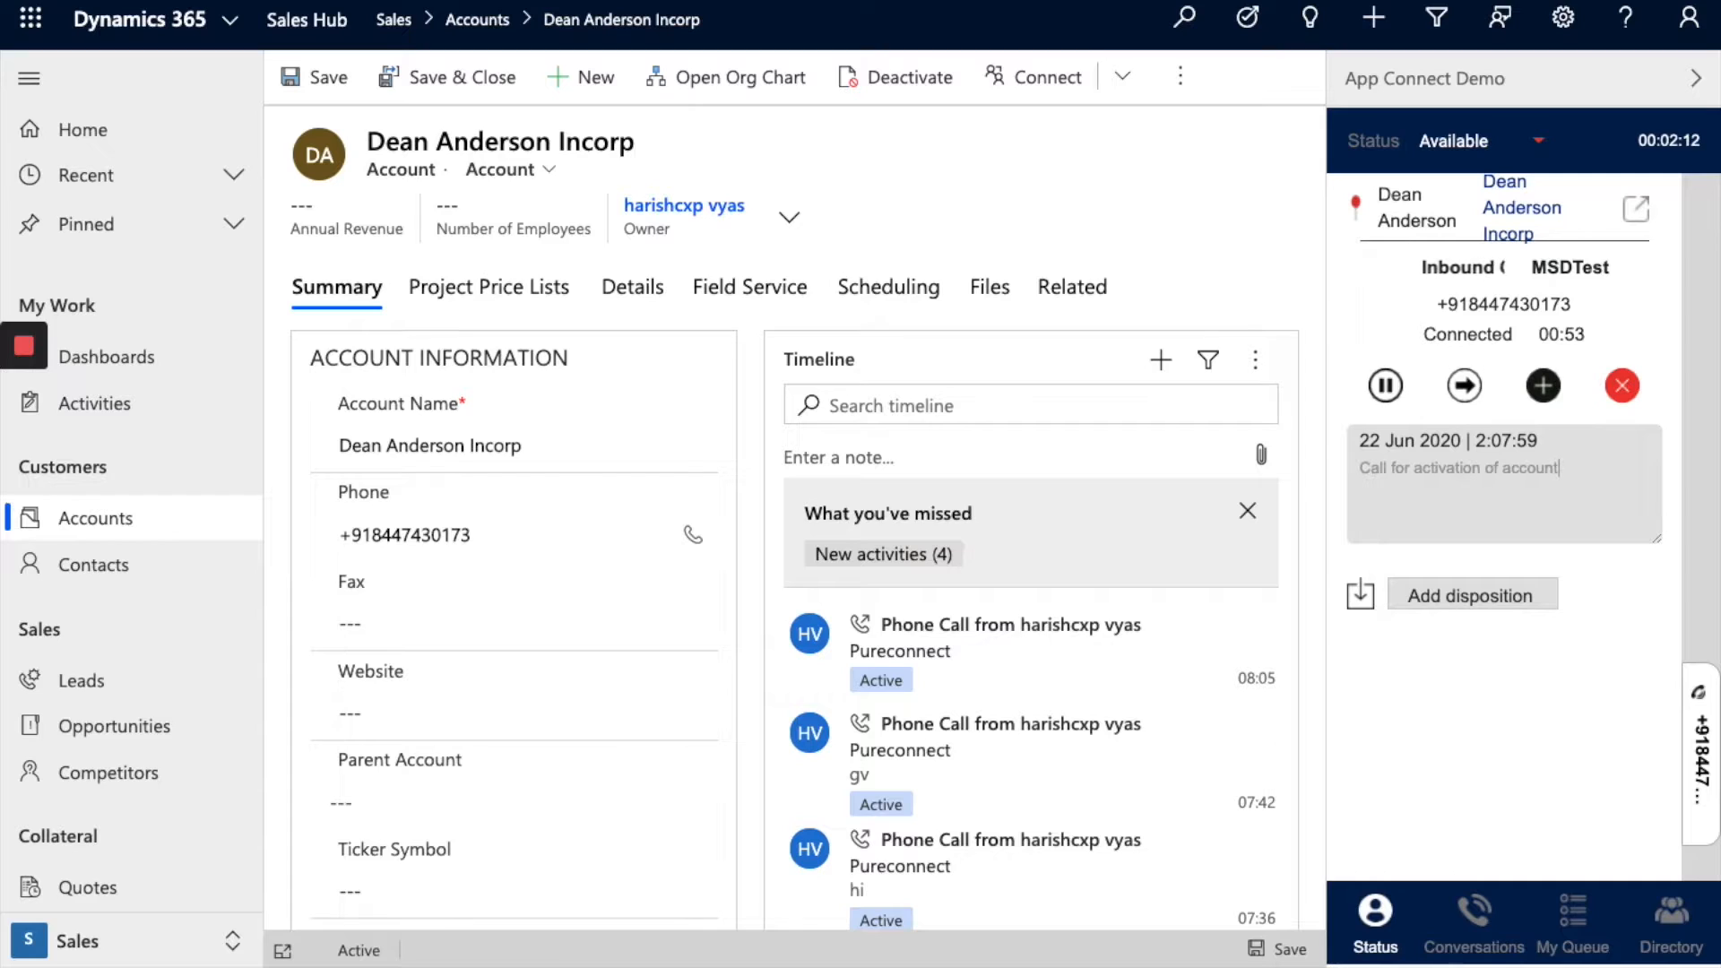
Step: Give the ended call disposition Success and sub-disposition Success, then save and close
{"action": "left_click", "coordinate": [1528, 596]}
{"action": "left_click", "coordinate": [1514, 627]}
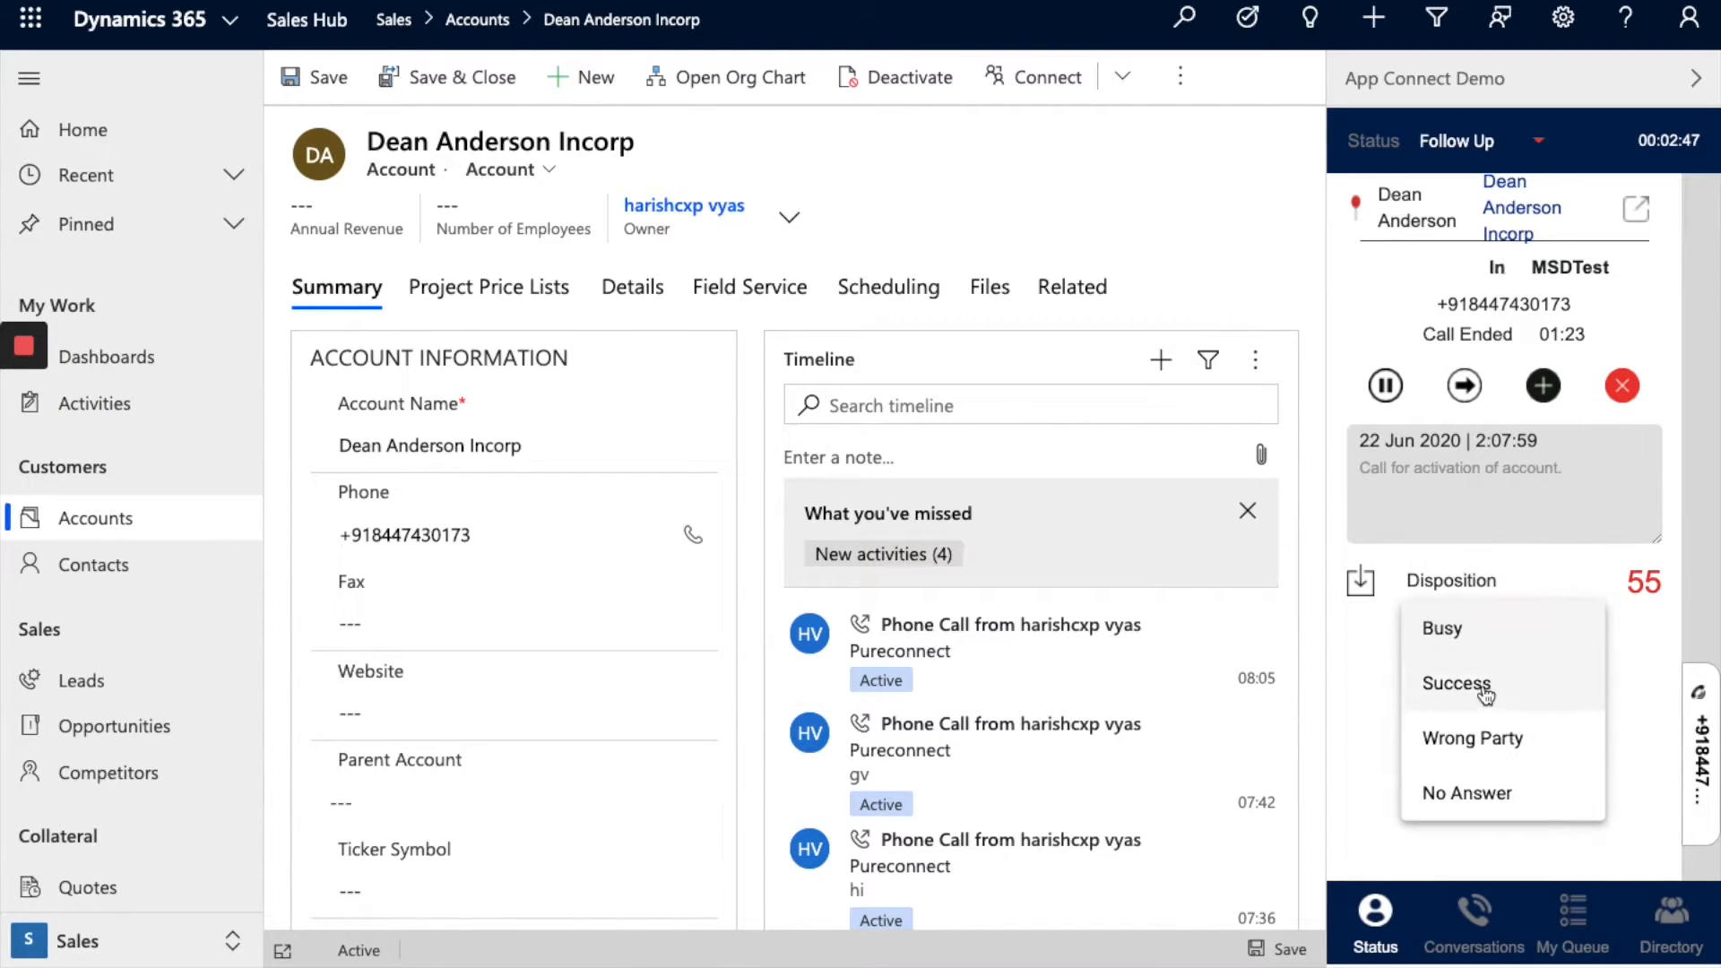
{"action": "left_click", "coordinate": [1484, 686]}
{"action": "left_click", "coordinate": [1485, 683]}
{"action": "left_click", "coordinate": [1485, 682]}
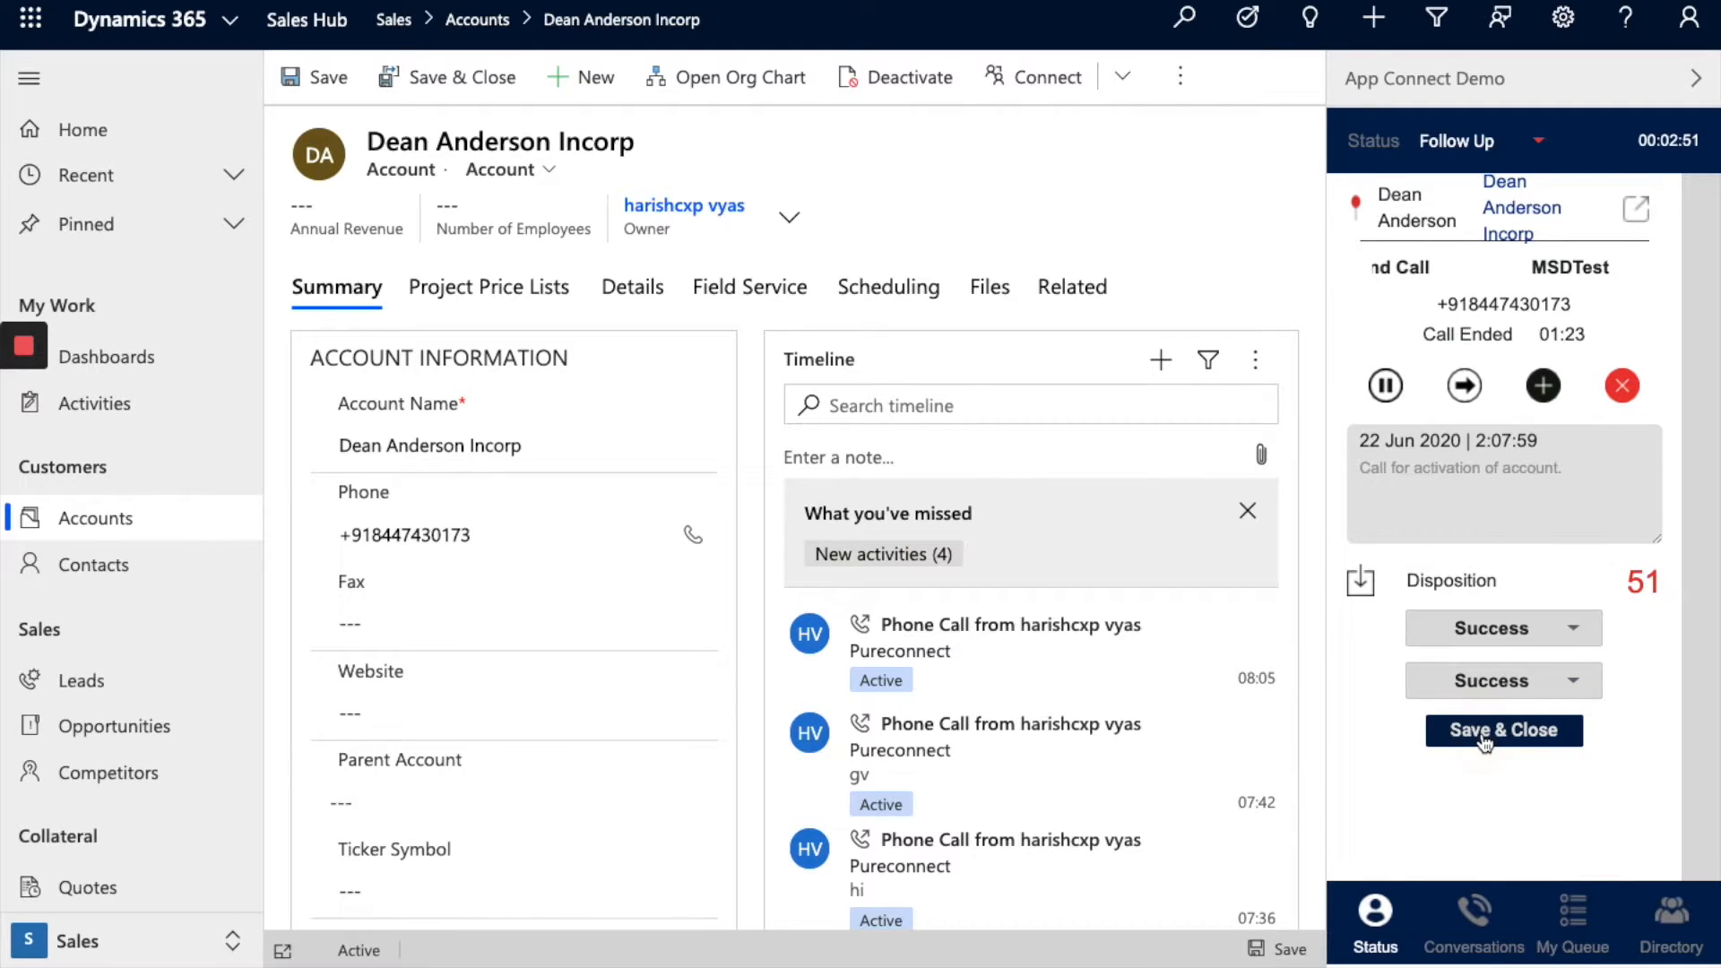
{"action": "left_click", "coordinate": [1483, 733]}
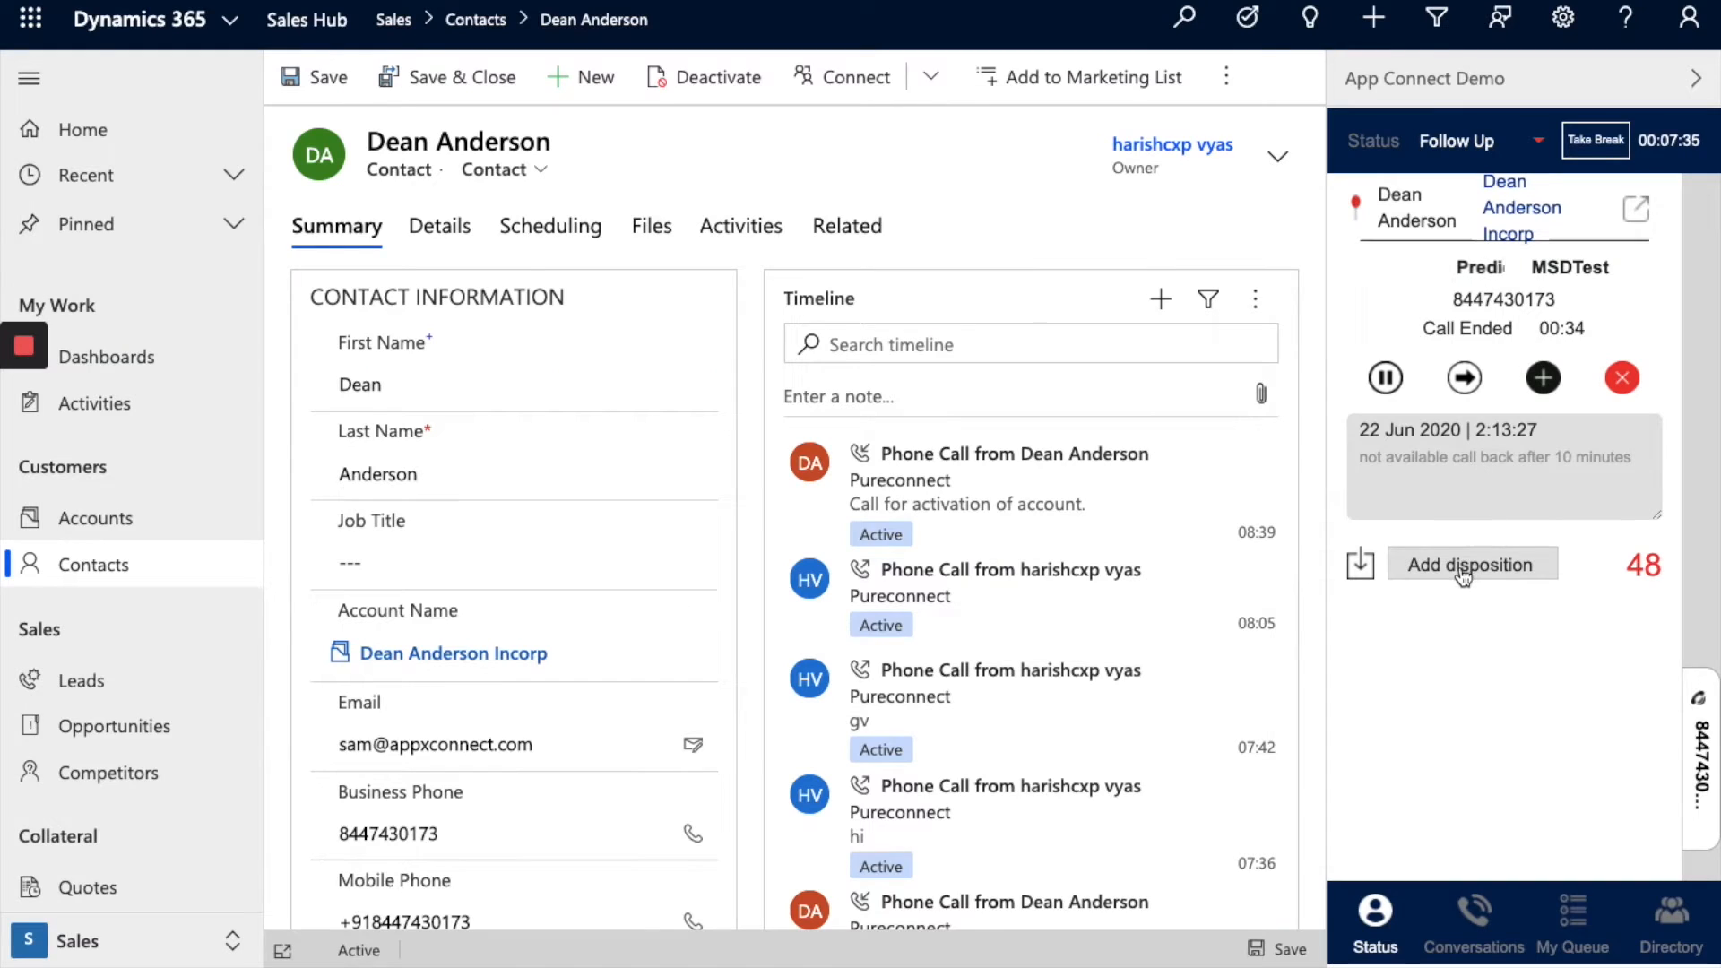
Step: Set the call's disposition to Scheduled with sub-disposition Schedule Call
{"action": "left_click", "coordinate": [1462, 565]}
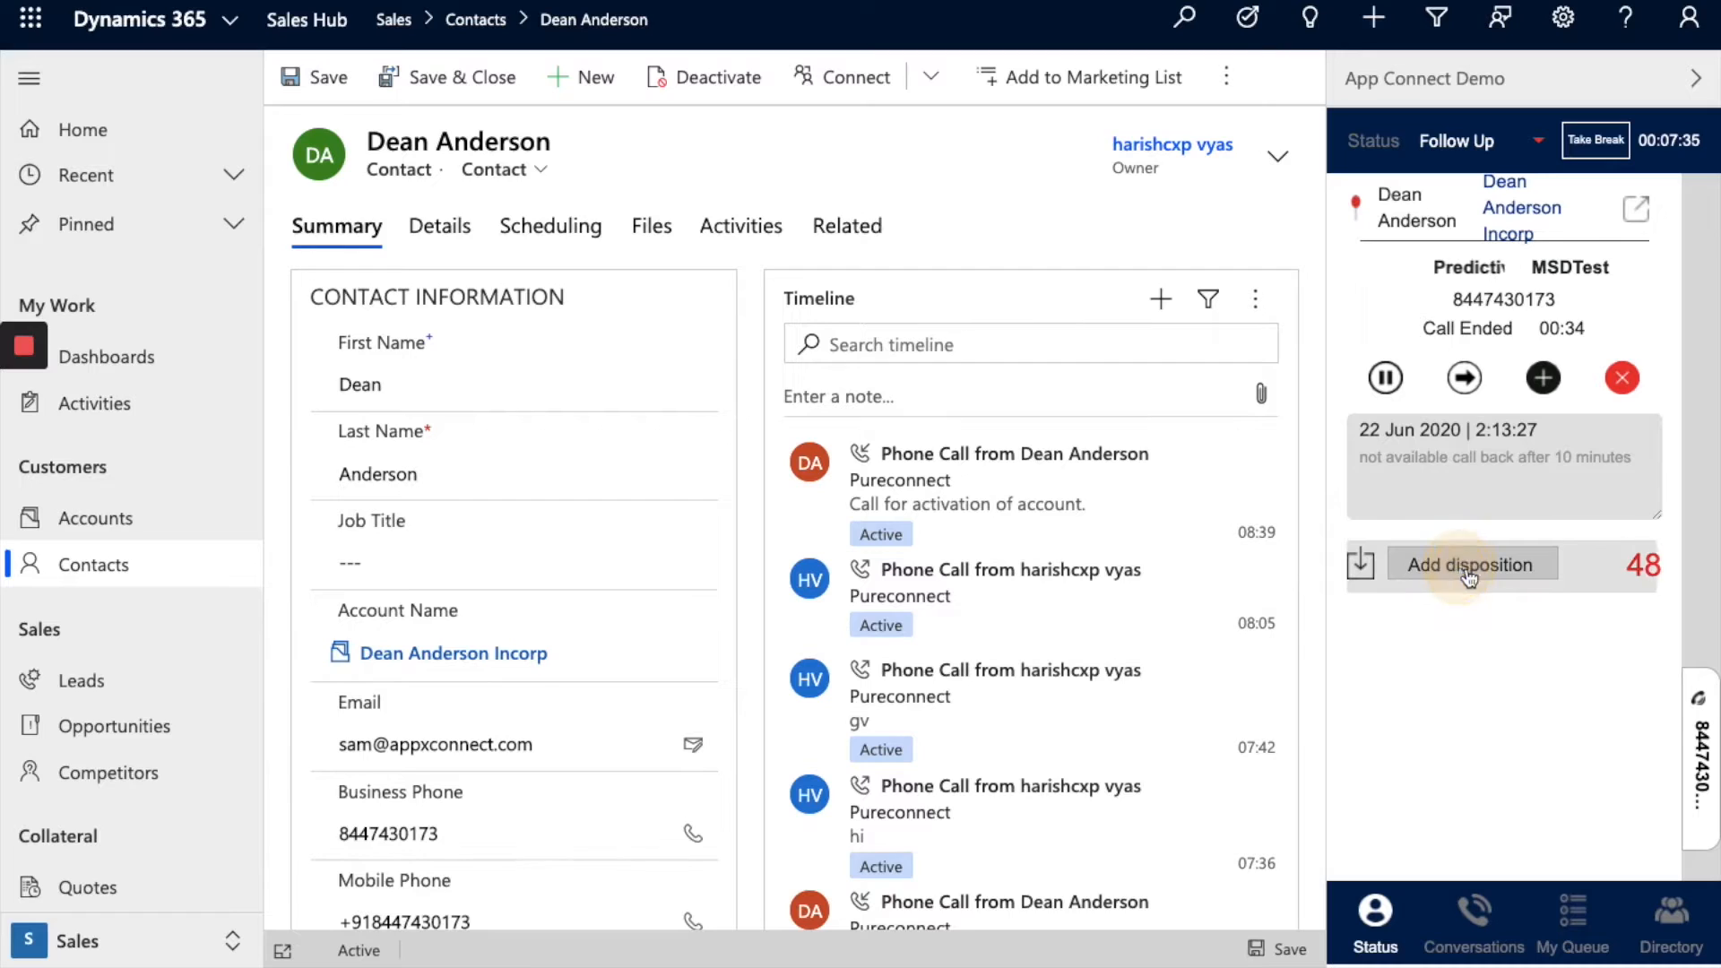
{"action": "left_click", "coordinate": [1503, 606]}
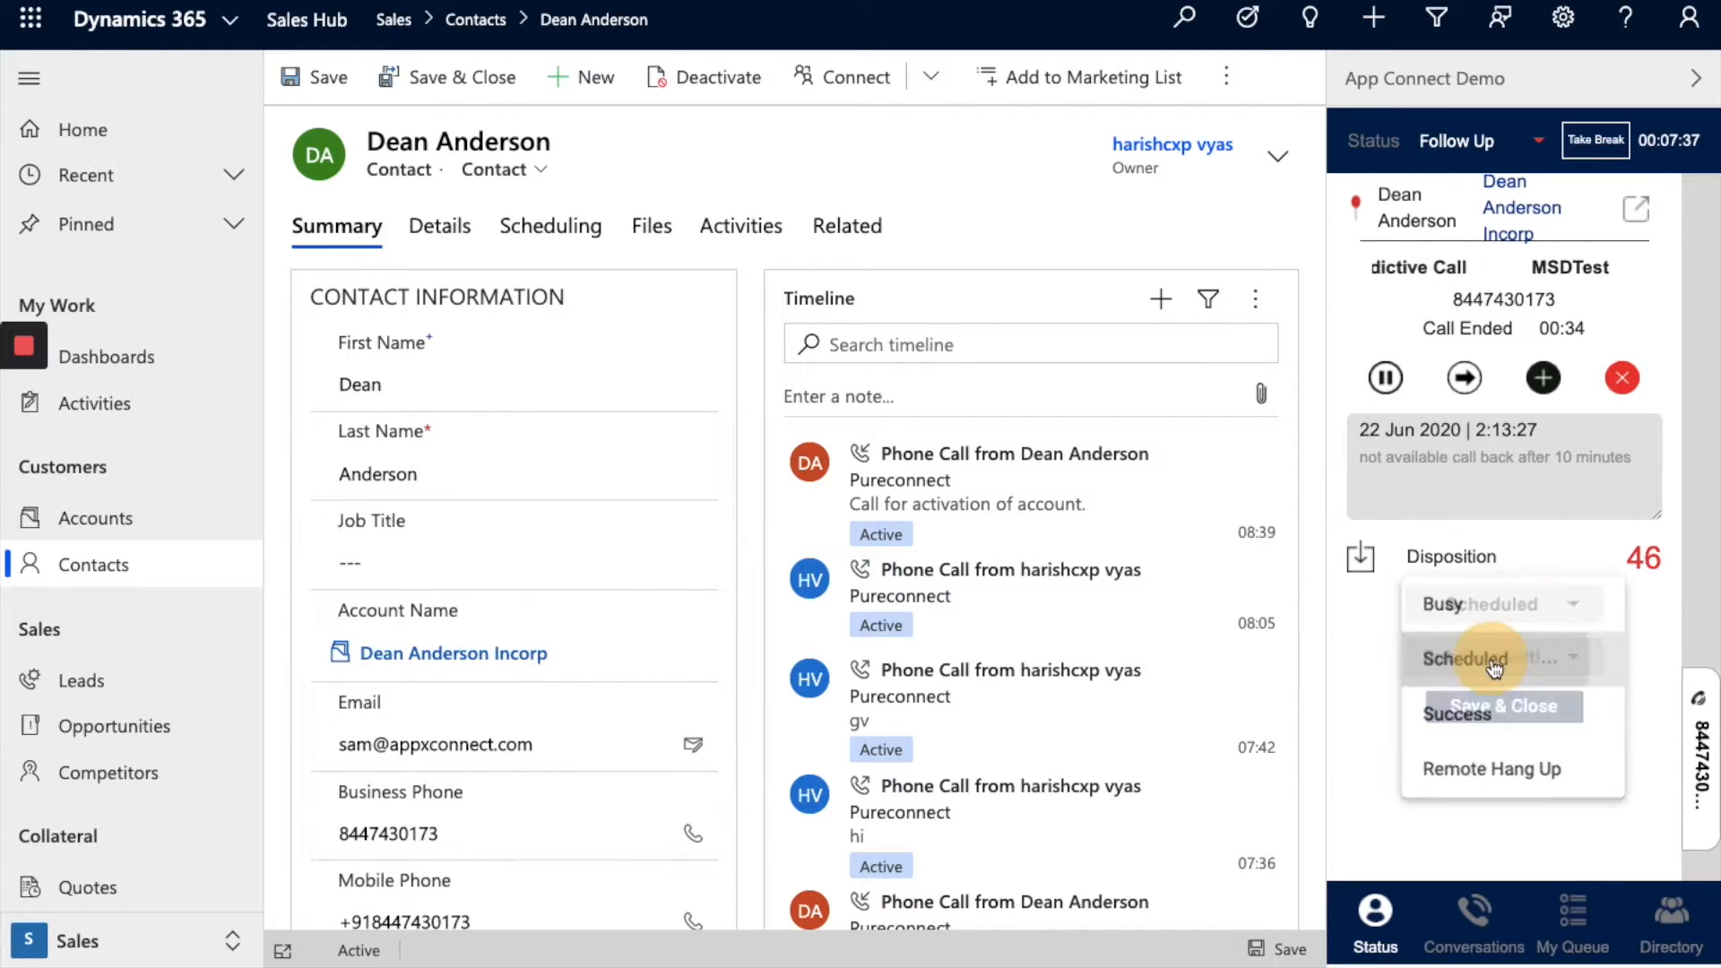
{"action": "left_click", "coordinate": [1490, 654]}
{"action": "left_click", "coordinate": [1492, 659]}
{"action": "left_click", "coordinate": [1490, 661]}
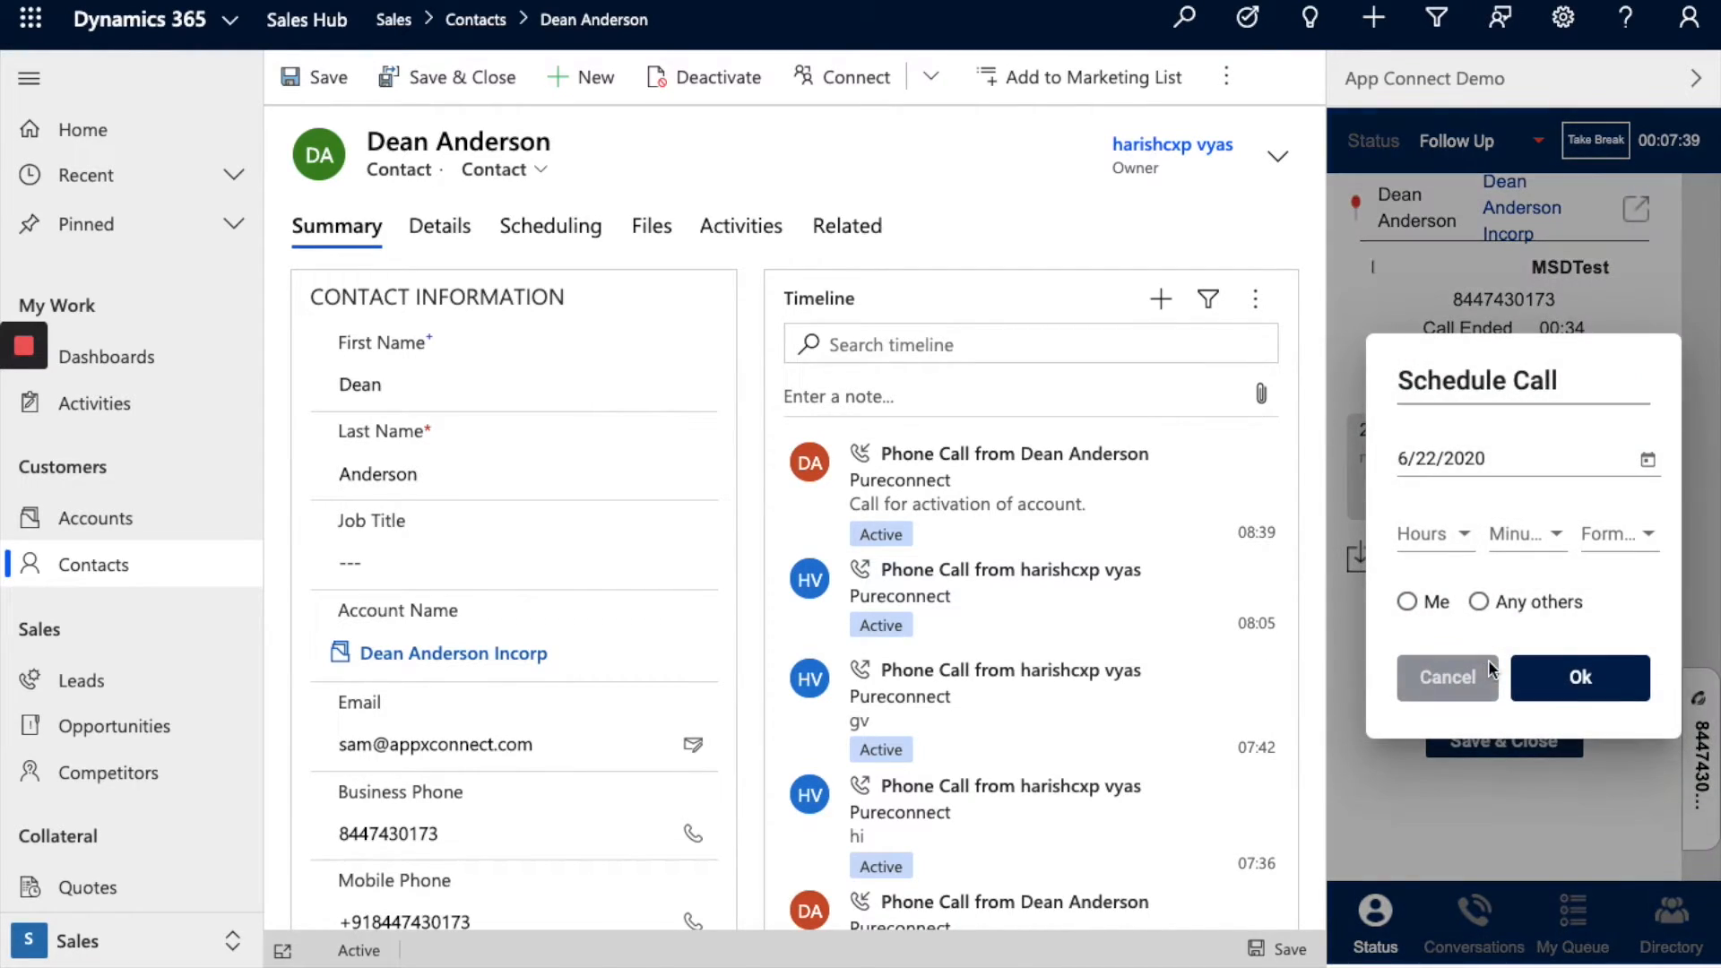
Step: Schedule the callback for 22 June 2020 at minute 10, assigned to me, and save
{"action": "left_click", "coordinate": [1539, 534]}
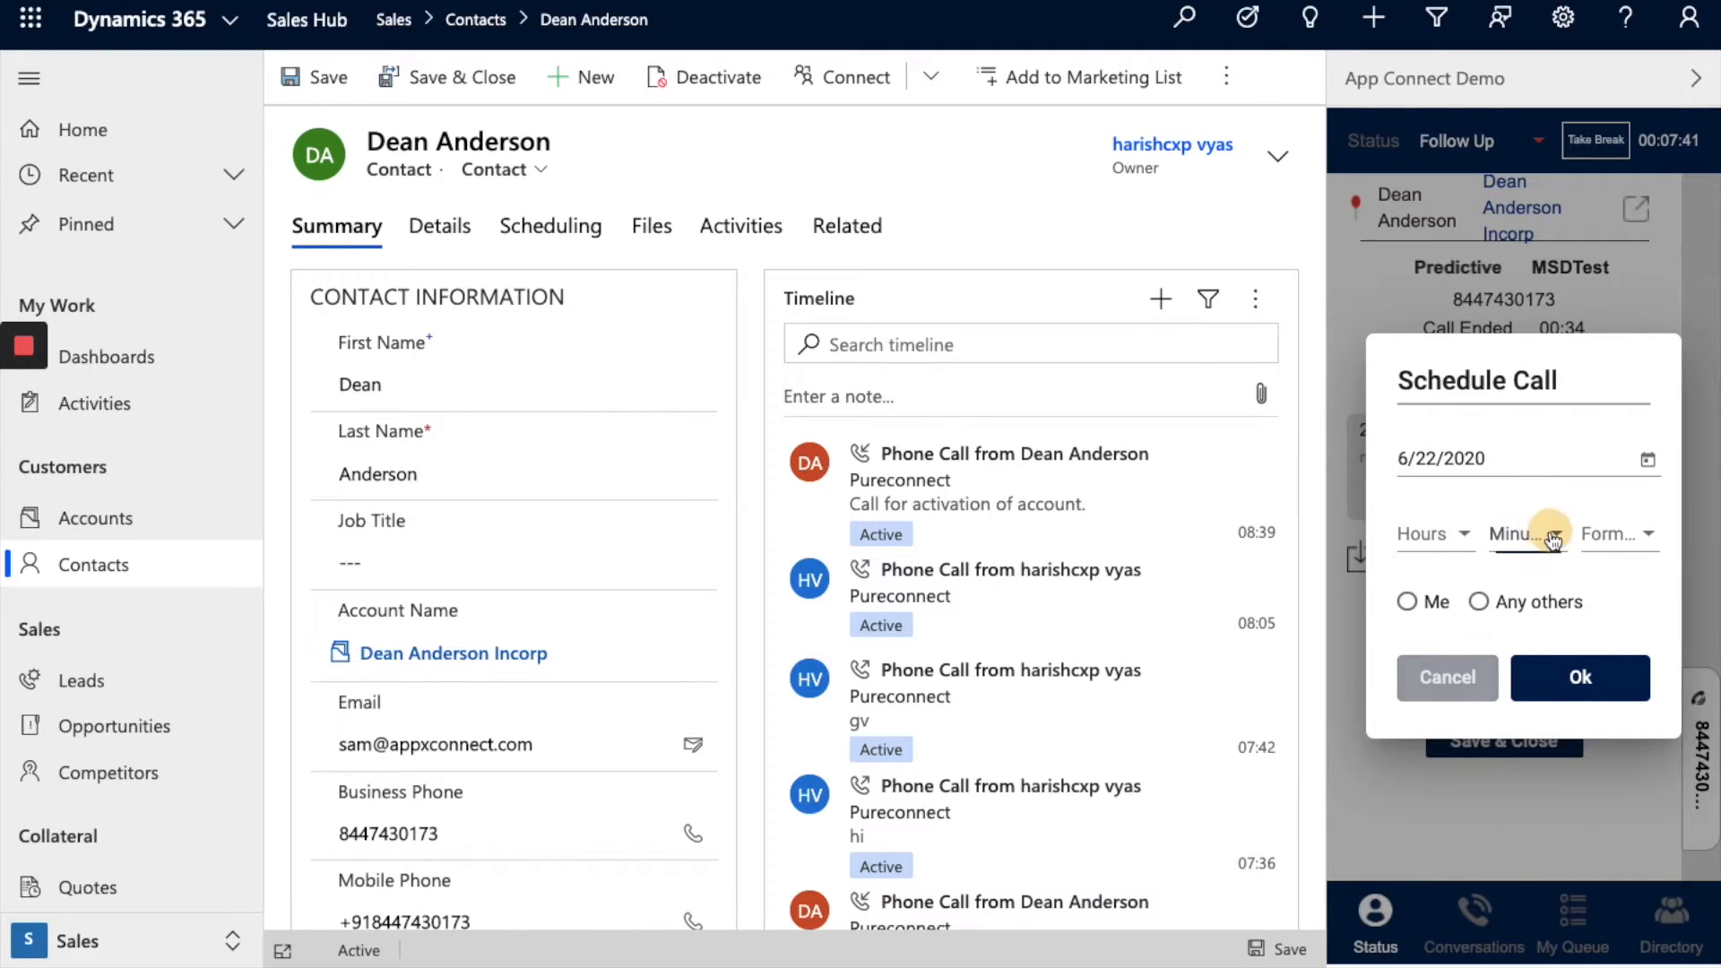
{"action": "left_click", "coordinate": [1514, 647]}
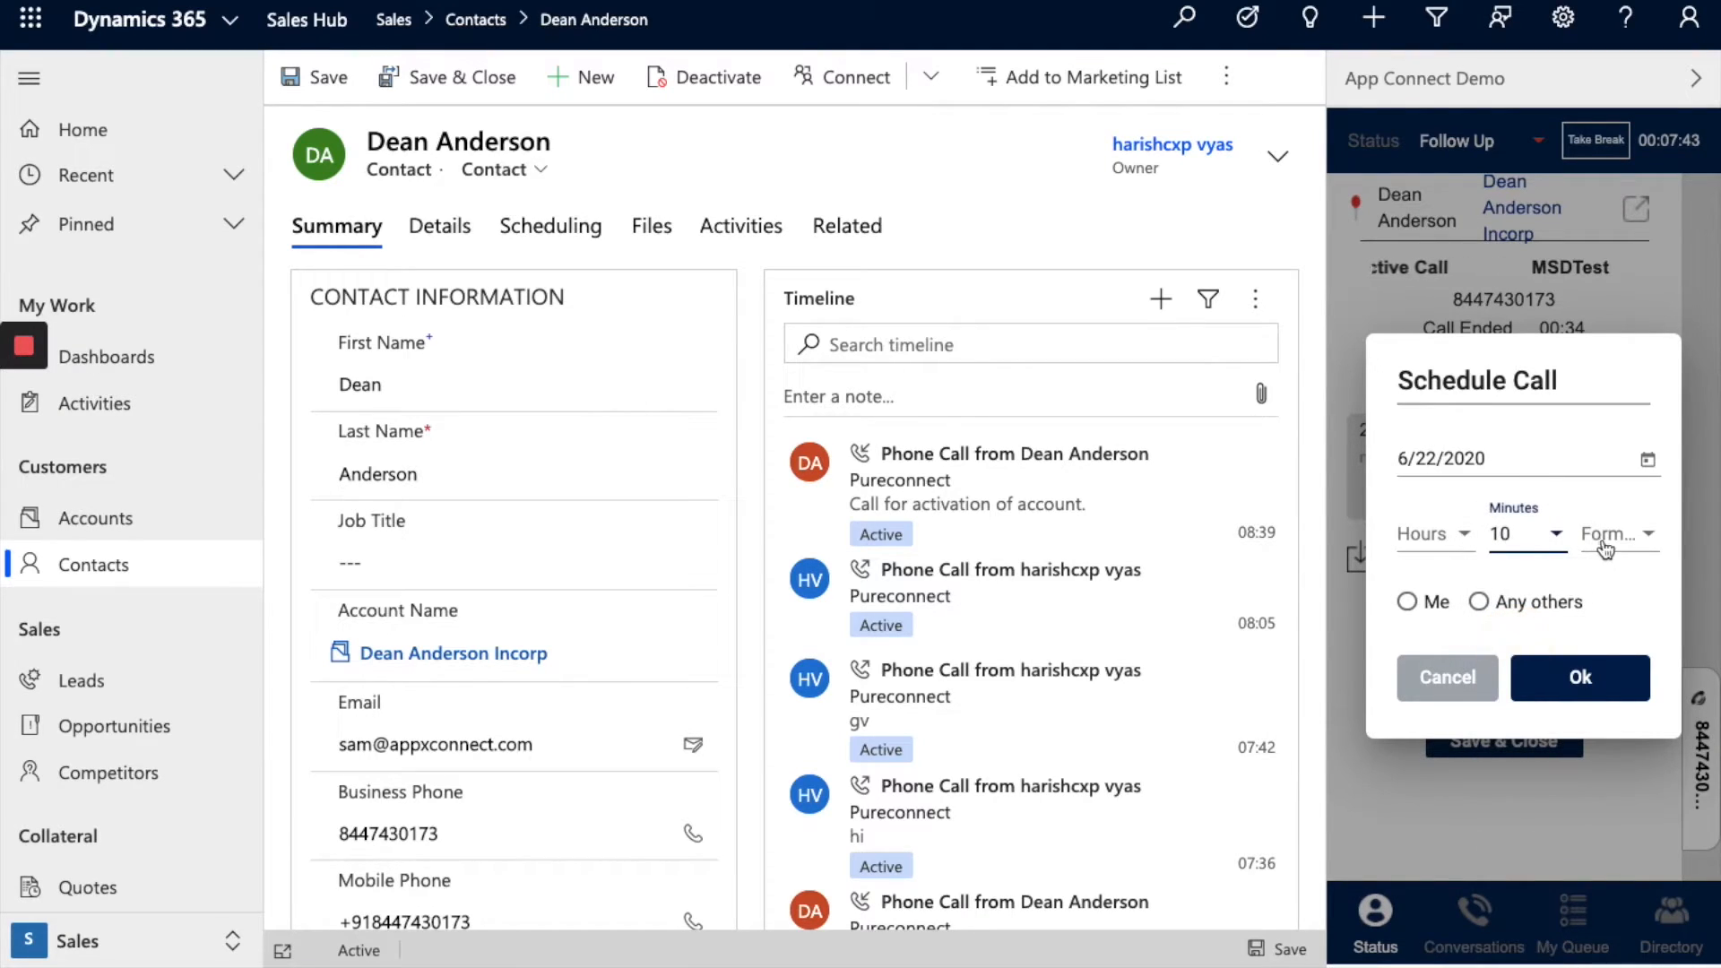
{"action": "left_click", "coordinate": [1407, 603]}
{"action": "left_click", "coordinate": [1590, 682]}
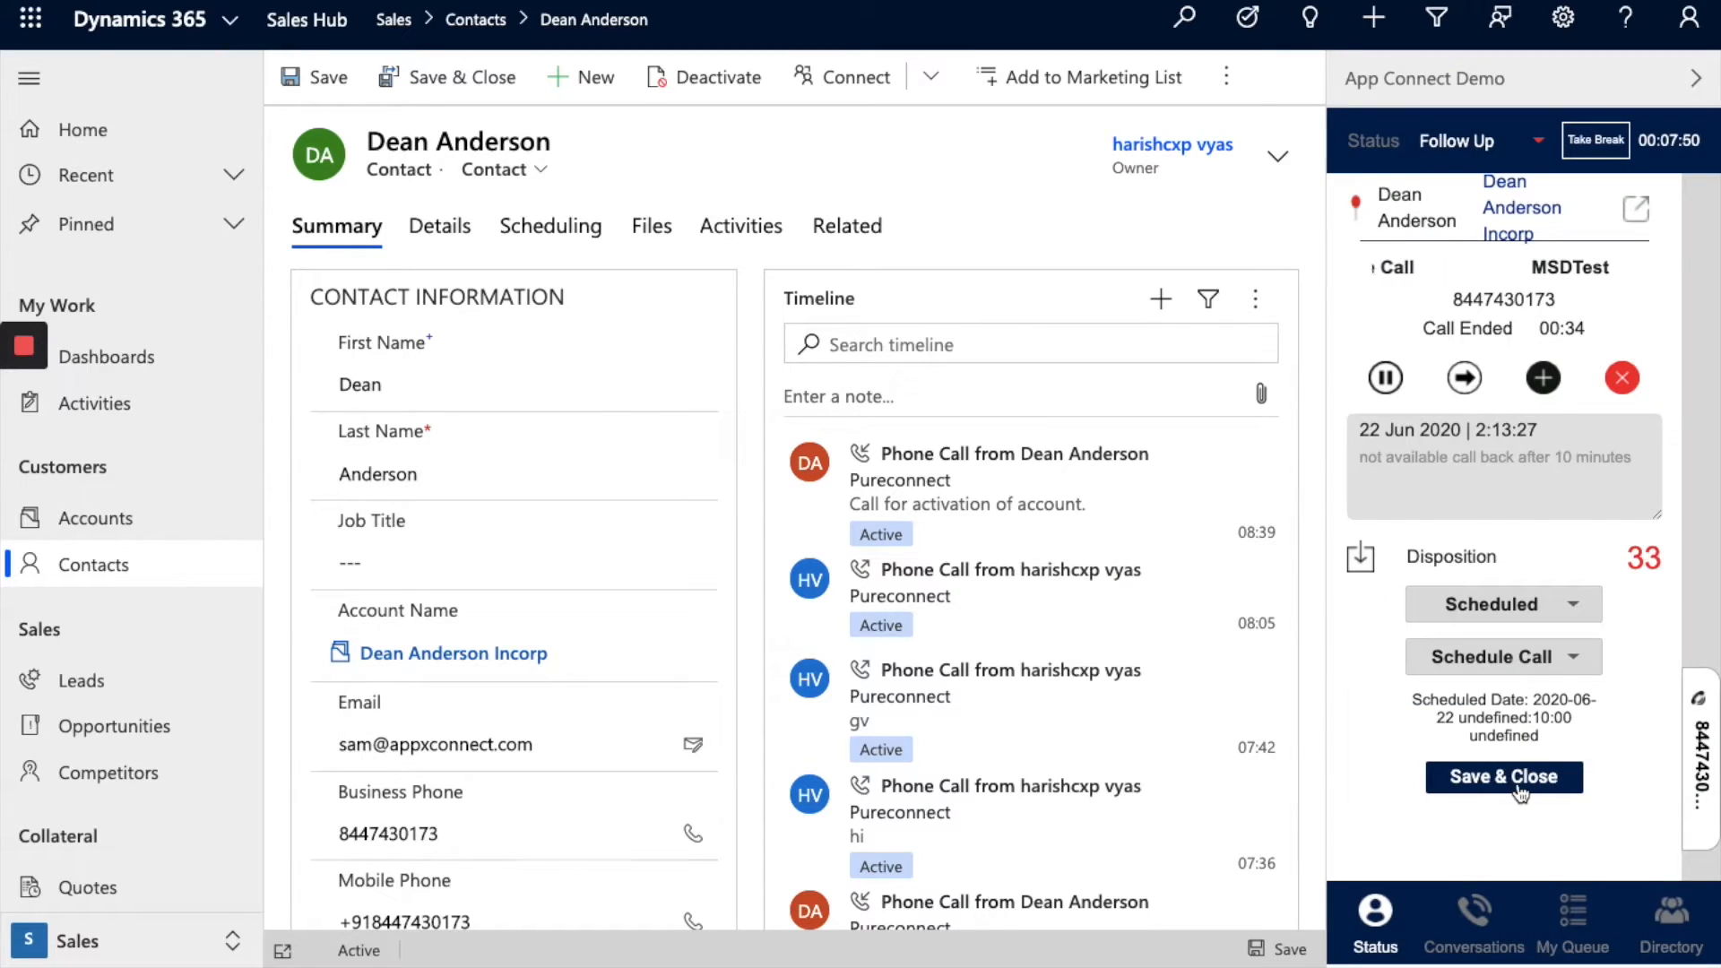
{"action": "left_click", "coordinate": [1520, 782]}
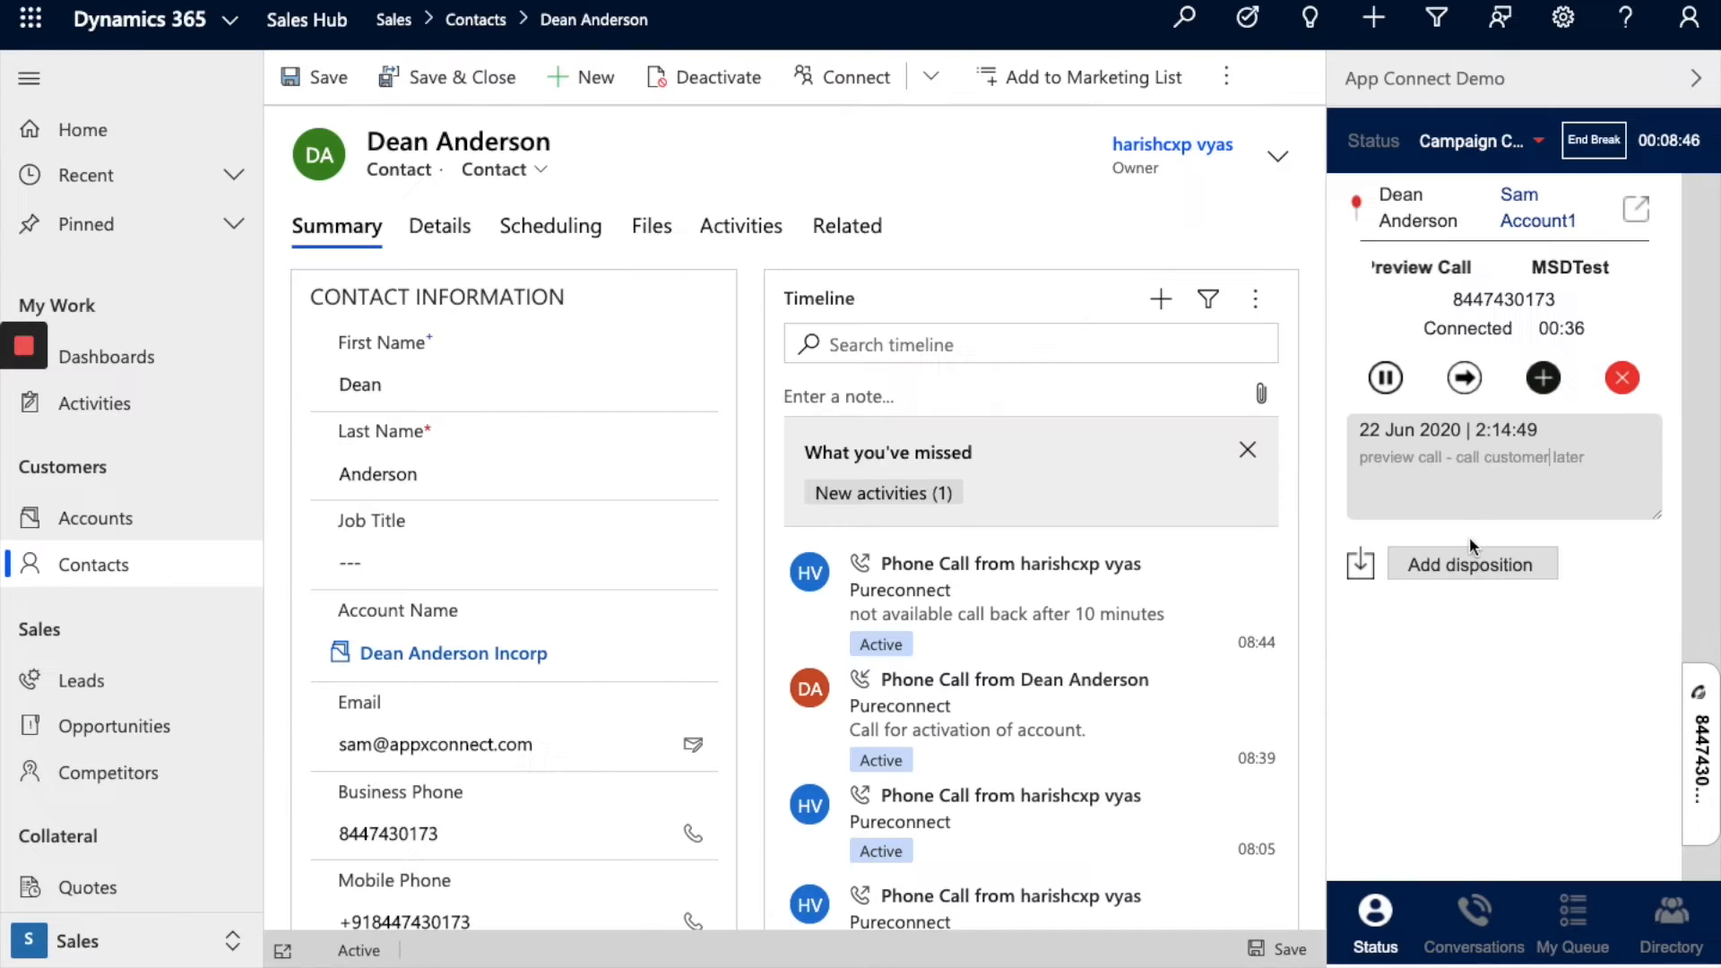
Step: Set the preview call's disposition and sub-disposition to Busy
{"action": "left_click", "coordinate": [1470, 572]}
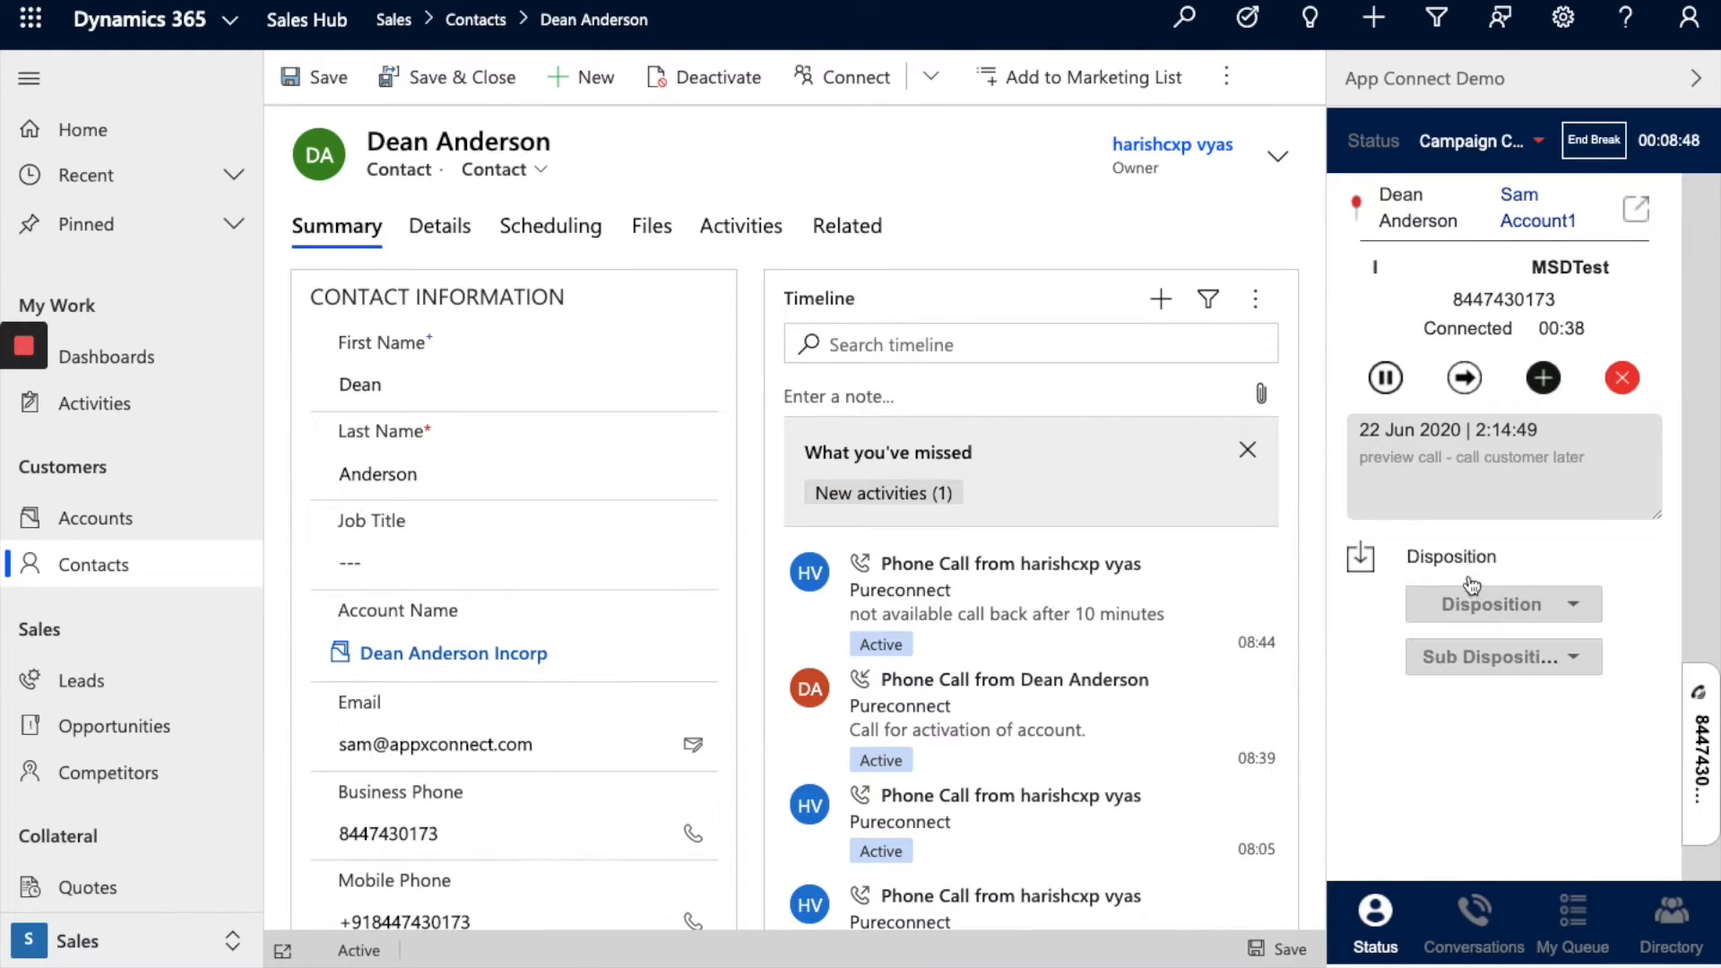
{"action": "left_click", "coordinate": [1471, 607]}
{"action": "left_click", "coordinate": [1463, 615]}
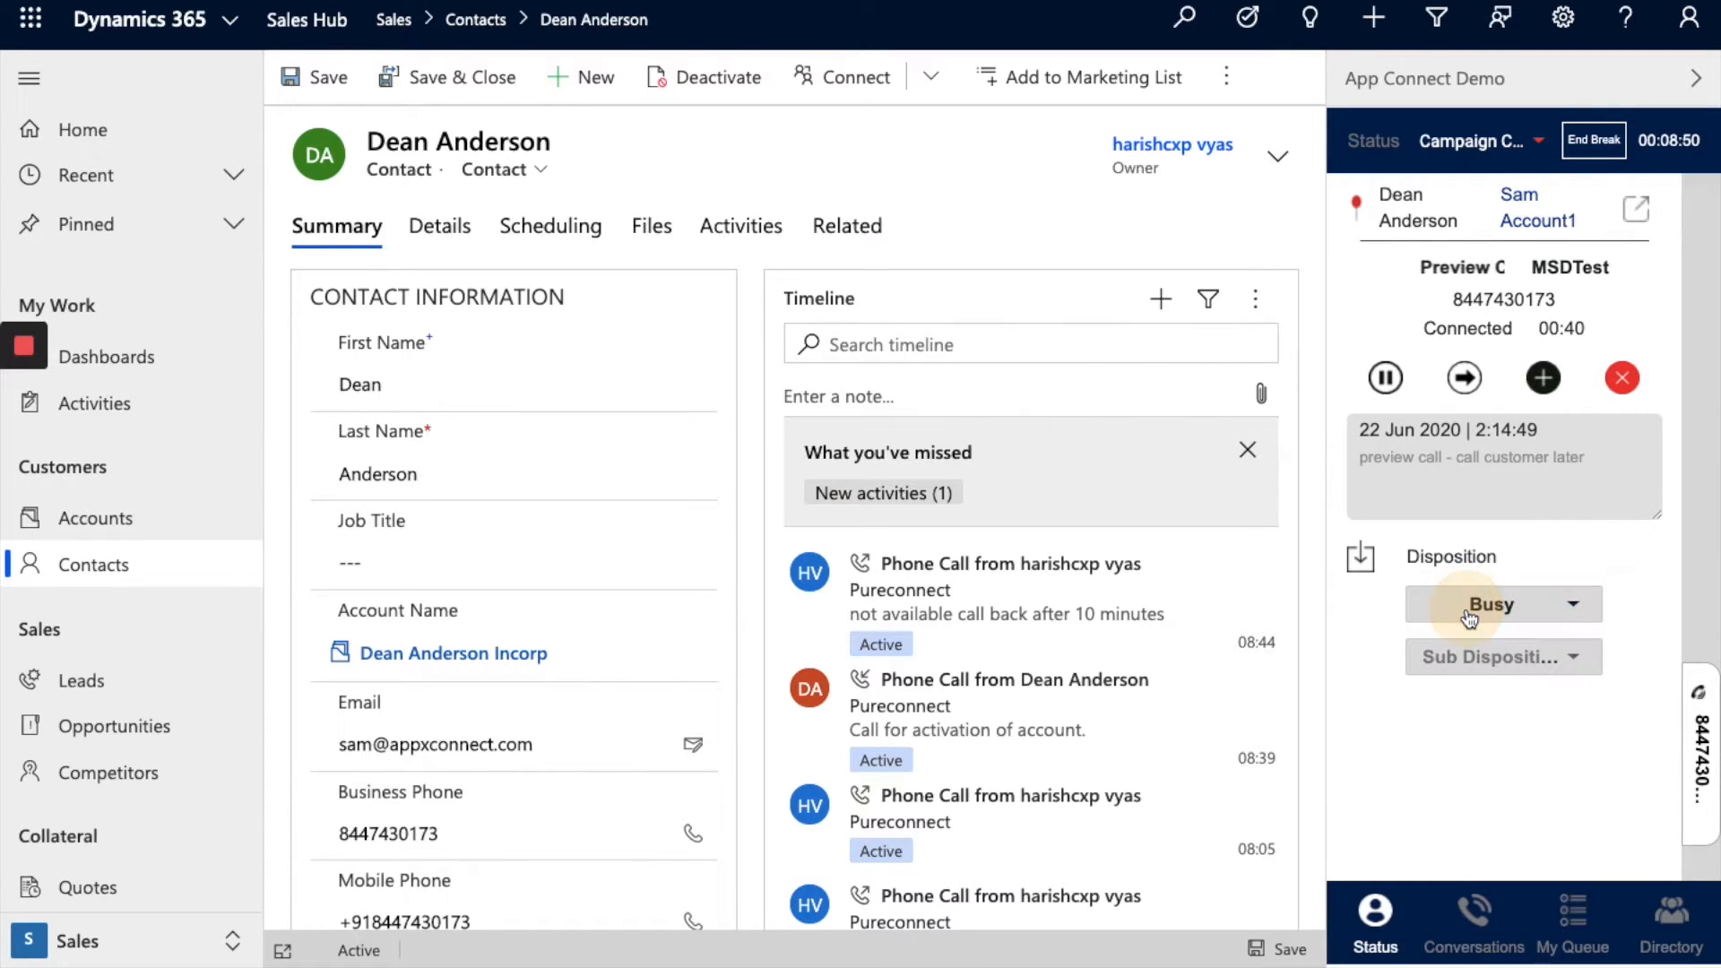
{"action": "left_click", "coordinate": [1468, 652]}
{"action": "left_click", "coordinate": [1438, 656]}
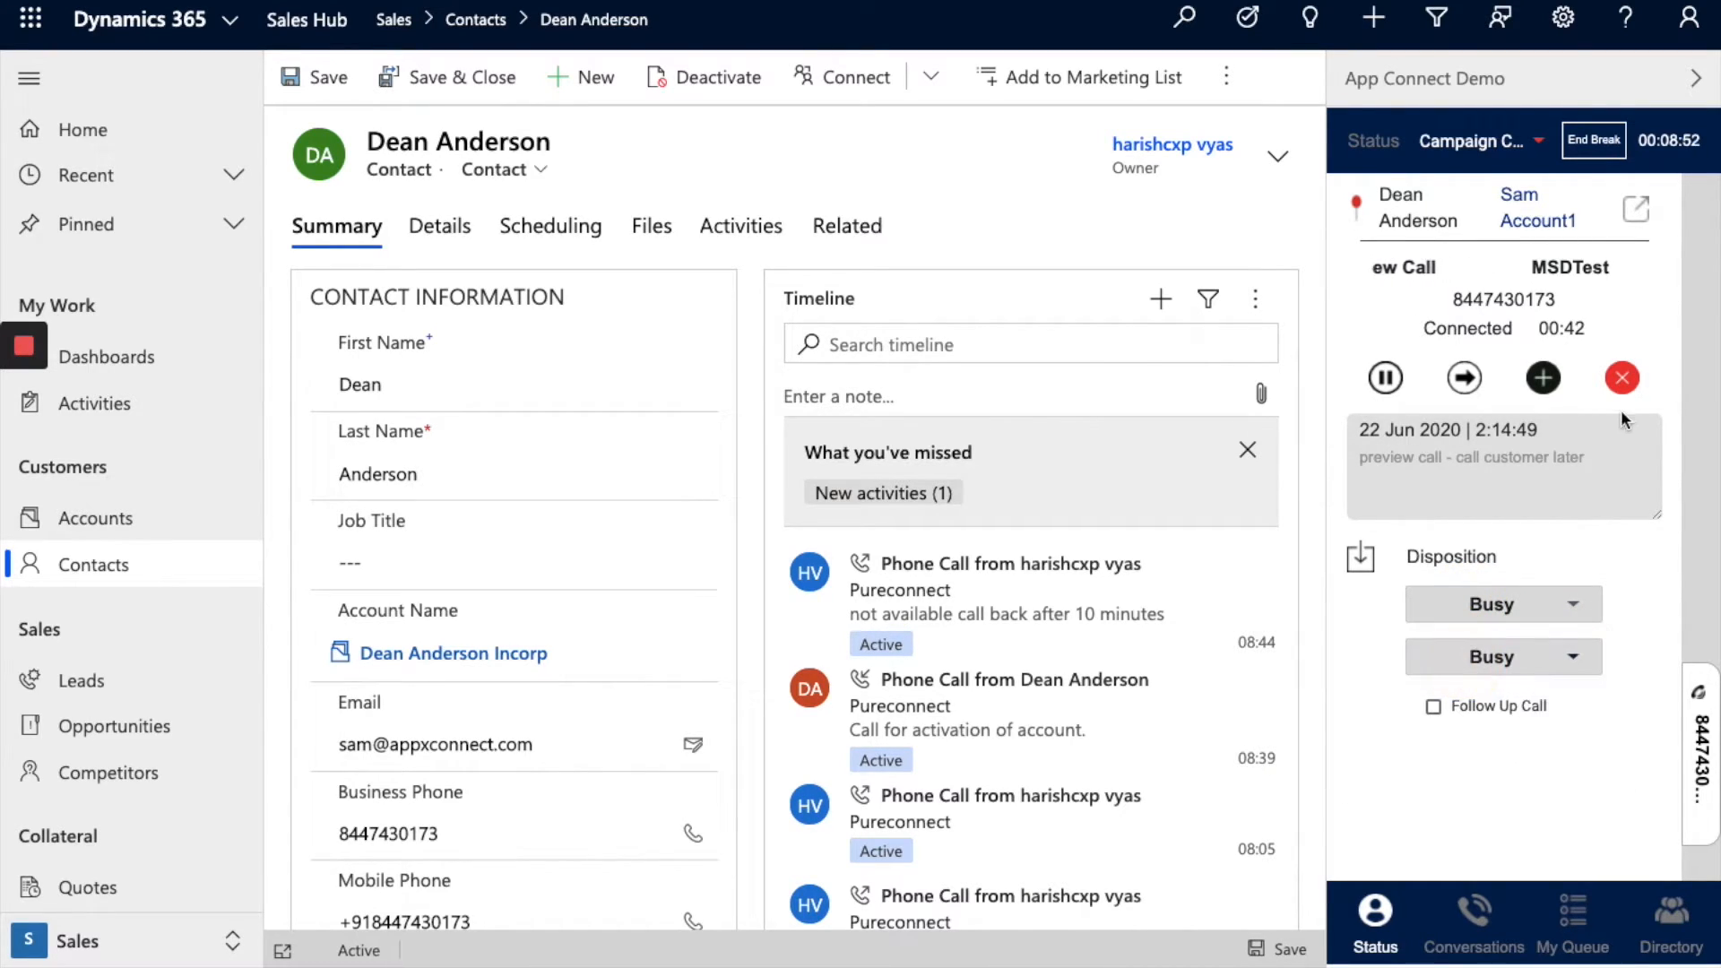
Step: End the preview call, request a follow-up call, and save to list the follow-up numbers
{"action": "left_click", "coordinate": [1622, 377]}
{"action": "left_click", "coordinate": [1513, 710]}
{"action": "left_click", "coordinate": [1492, 759]}
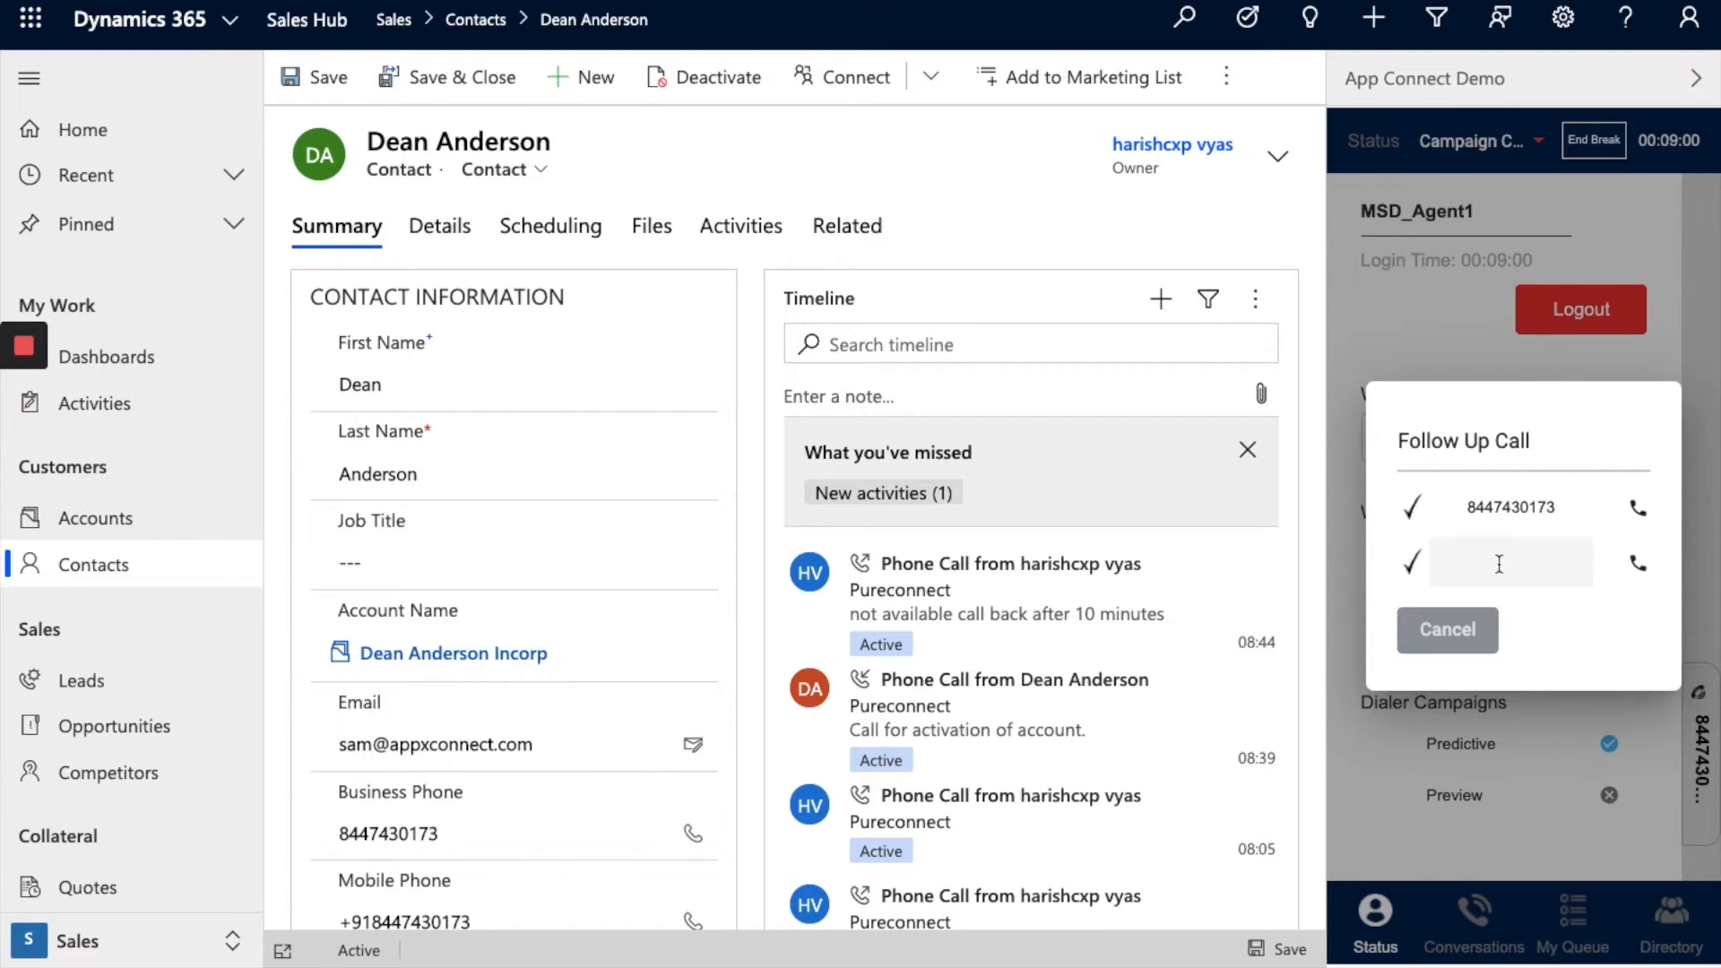
{"action": "left_click", "coordinate": [1478, 563]}
Step: Accept the incoming chat and greet the customer with 'hi'
{"action": "left_click", "coordinate": [1630, 504]}
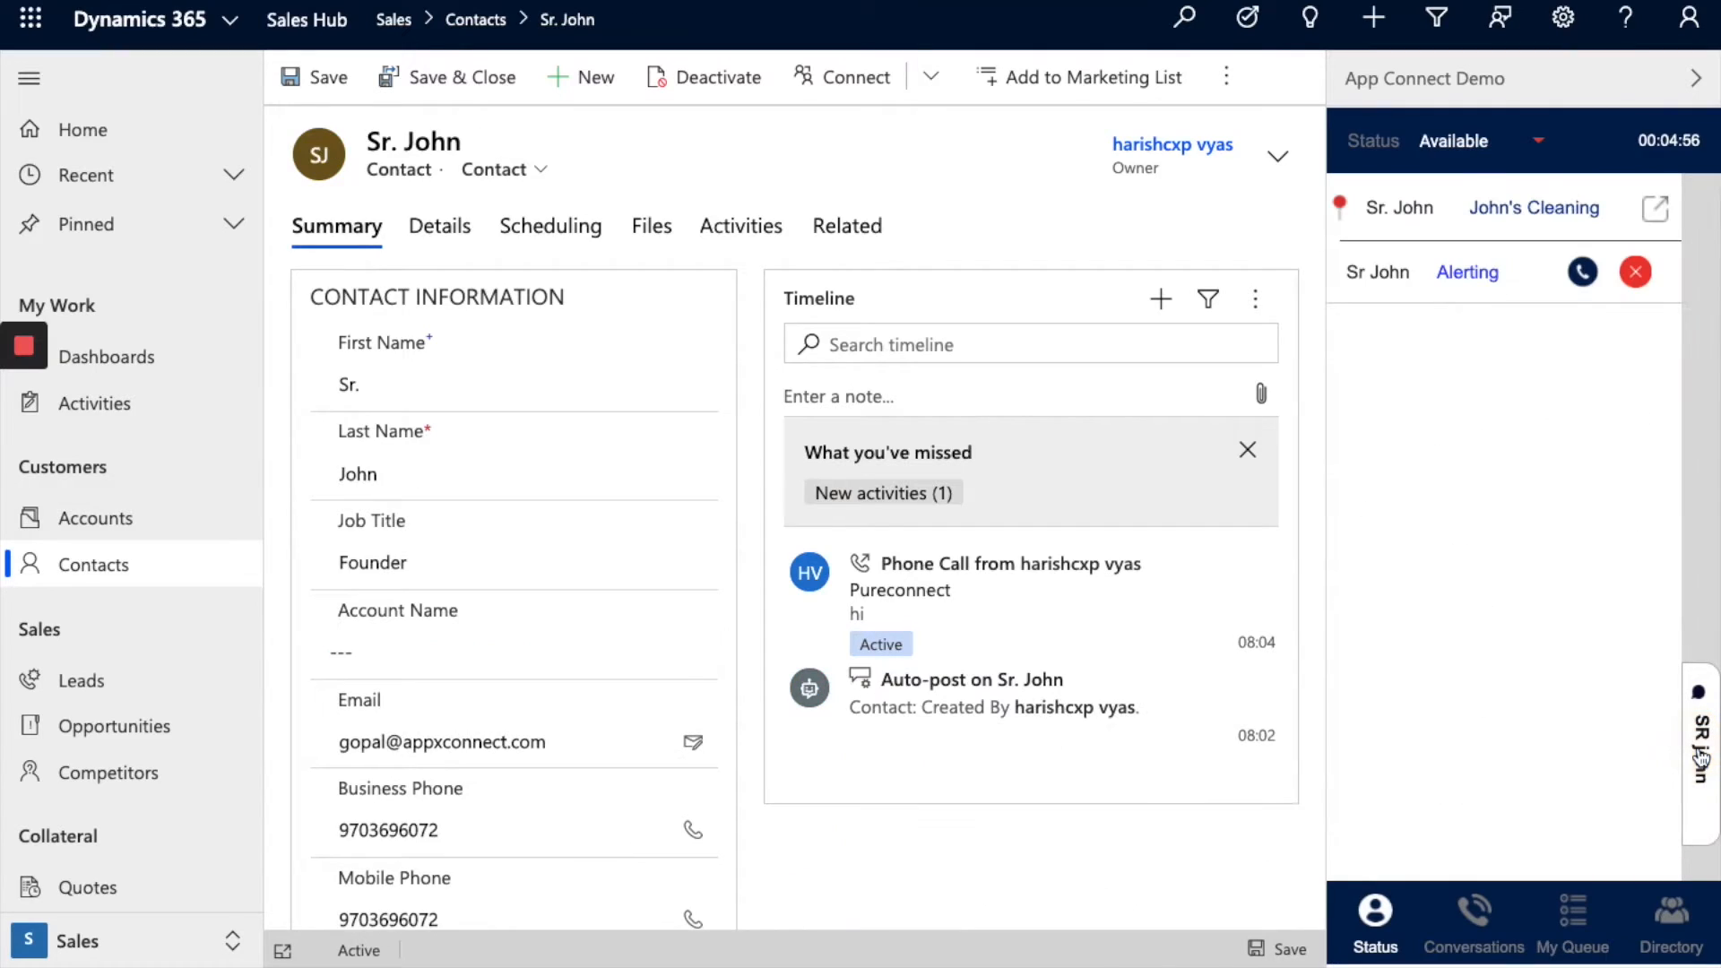
{"action": "left_click", "coordinate": [1582, 278]}
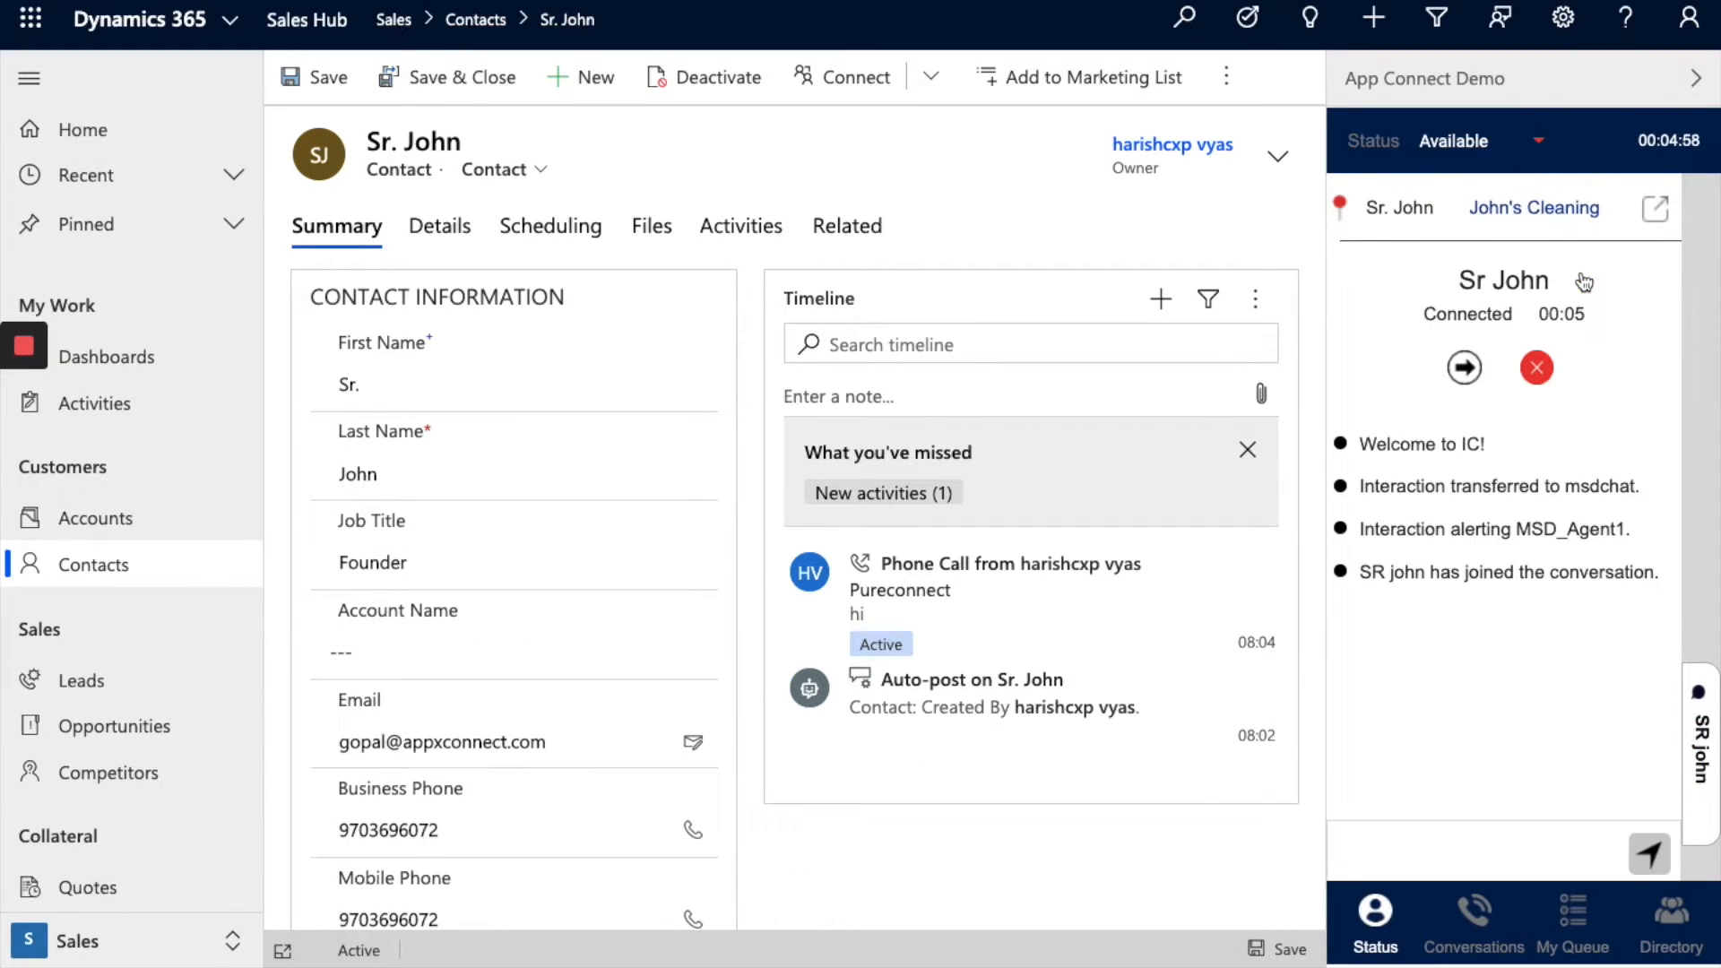
{"action": "left_click", "coordinate": [1474, 832]}
{"action": "type", "text": "hi"}
{"action": "key", "text": "Return"}
Step: Open the chatting contact's record and reply 'how can i help you'
{"action": "left_click", "coordinate": [1654, 214]}
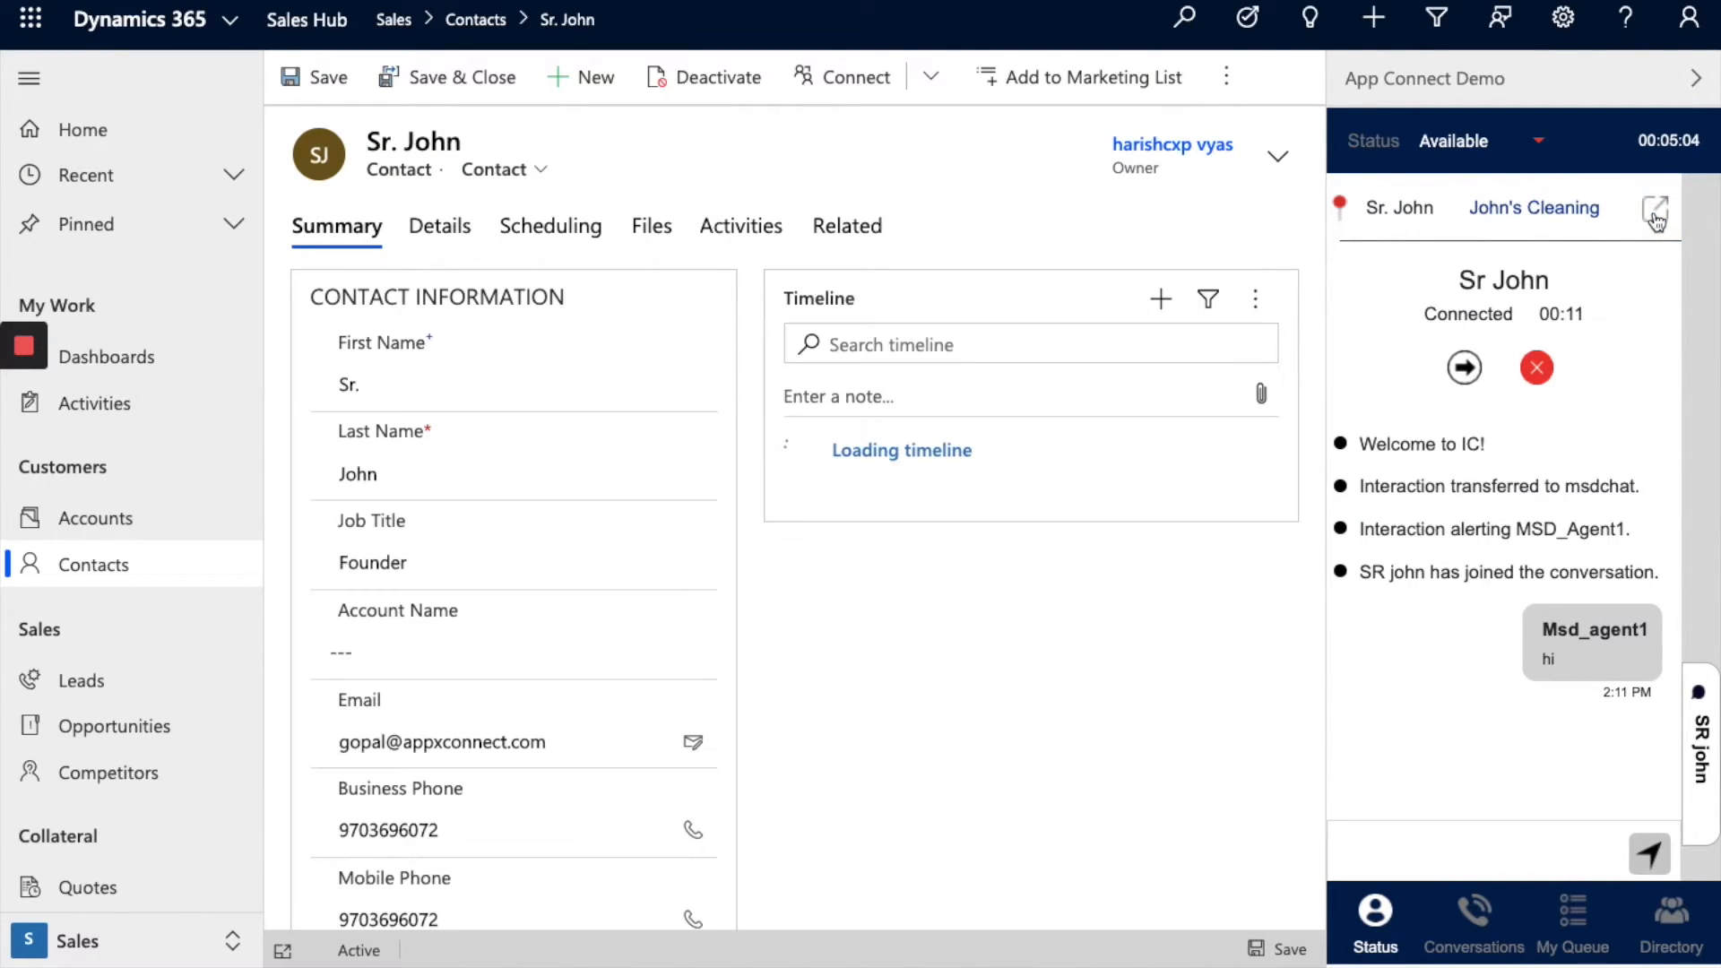
{"action": "left_click", "coordinate": [1439, 841]}
{"action": "type", "text": "how ca"}
{"action": "type", "text": "n i help you"}
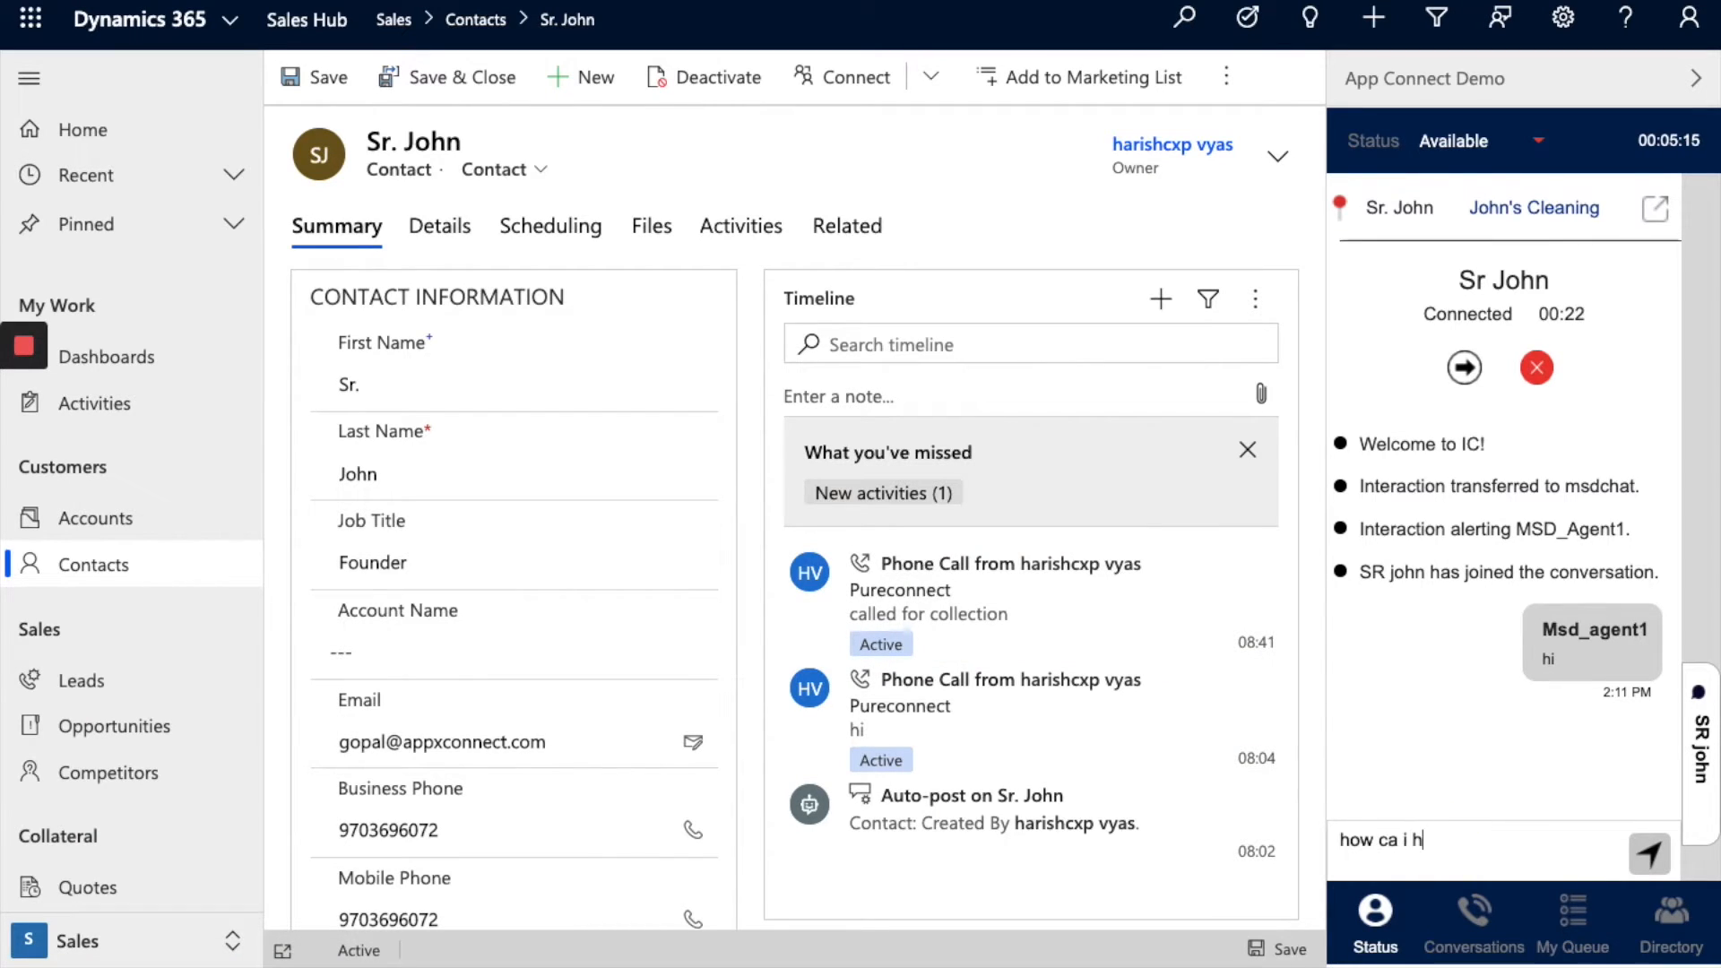
{"action": "key", "text": "Return"}
Step: Choose msdchat as the transfer destination, then end the chat and begin its disposition
{"action": "type", "text": "m"}
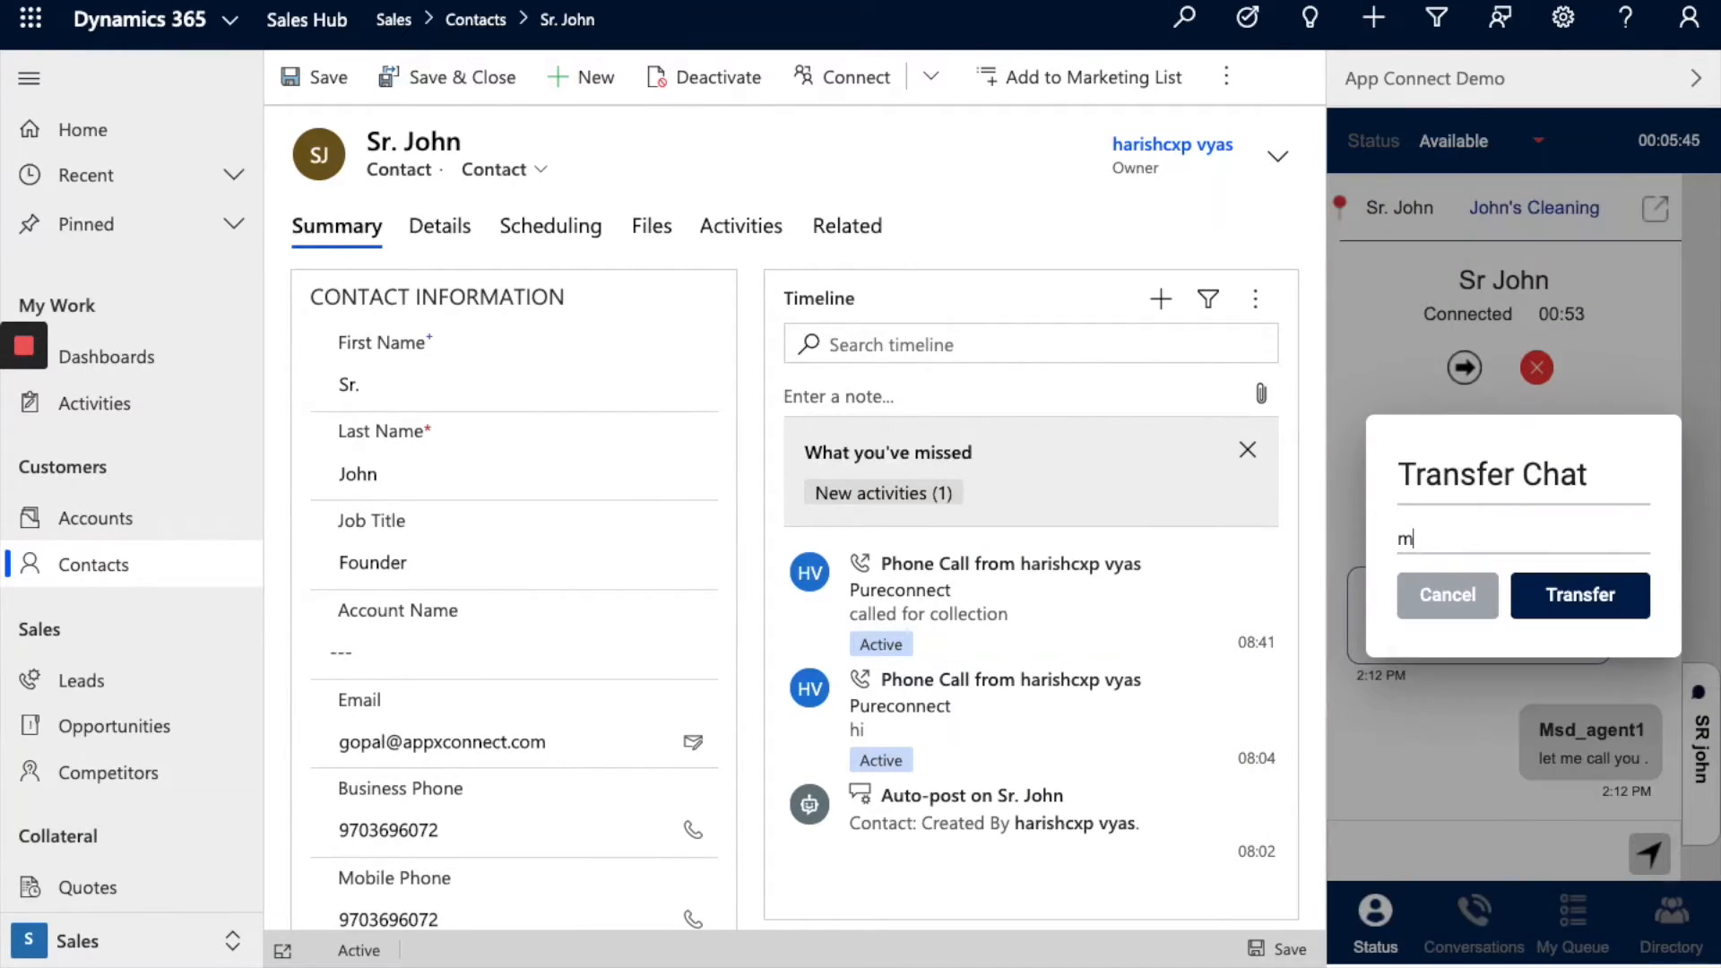
{"action": "type", "text": "sdch"}
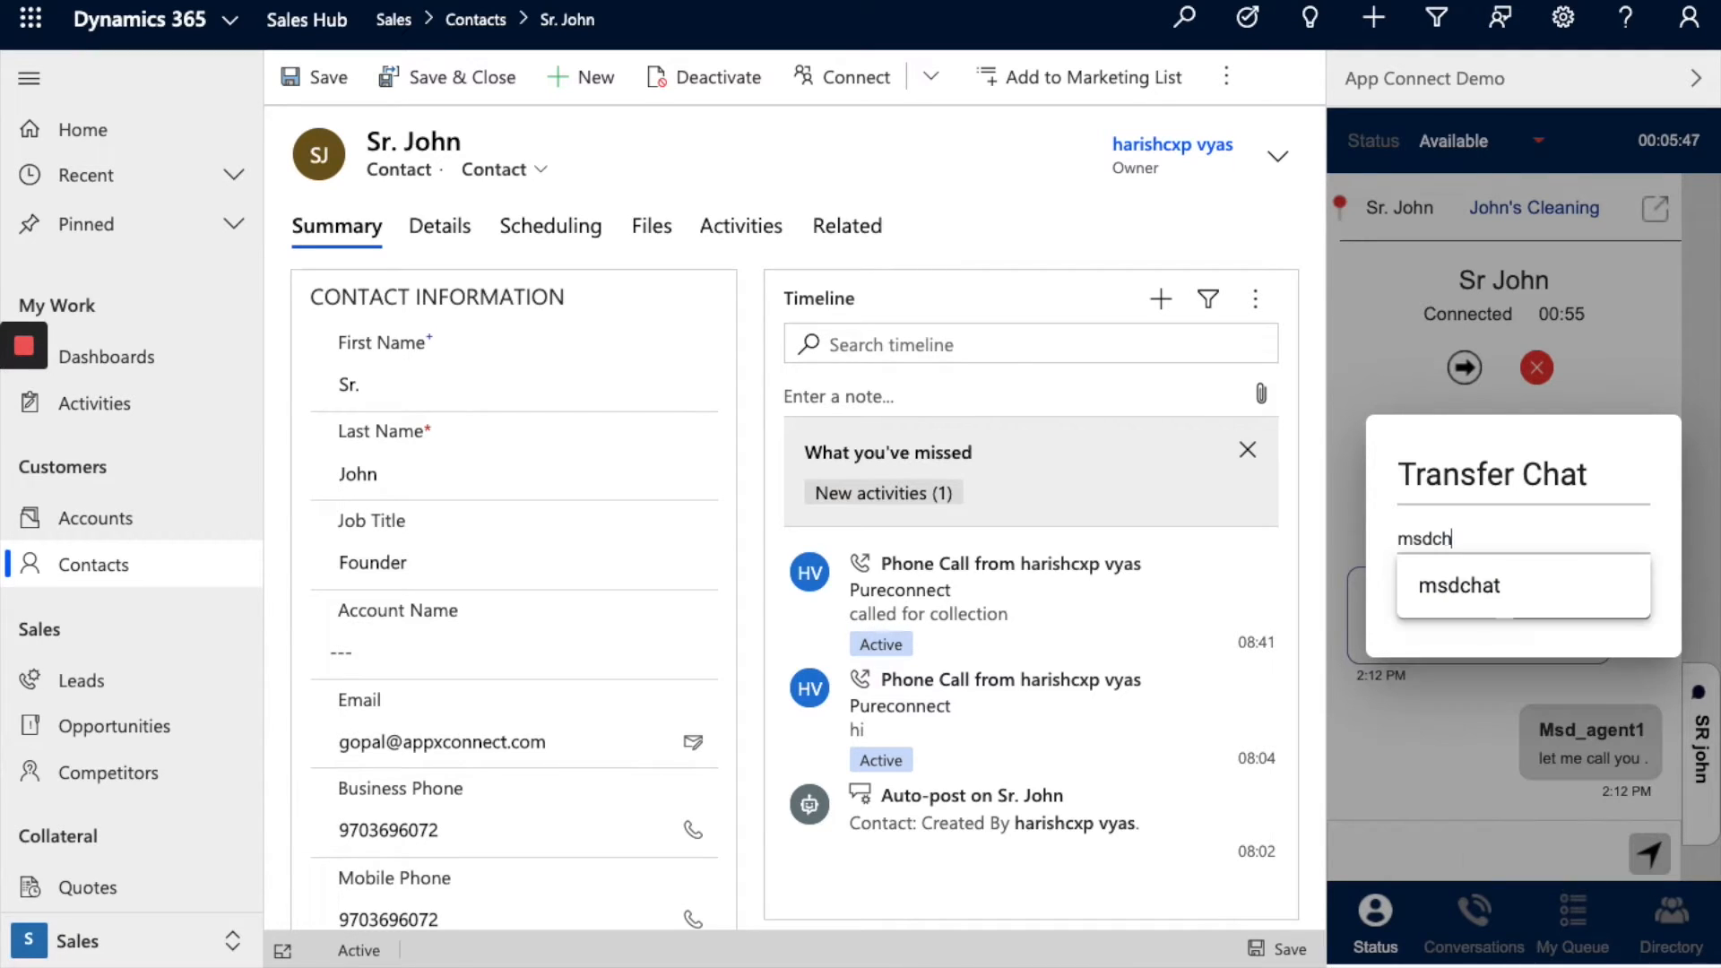
{"action": "left_click", "coordinate": [1440, 588]}
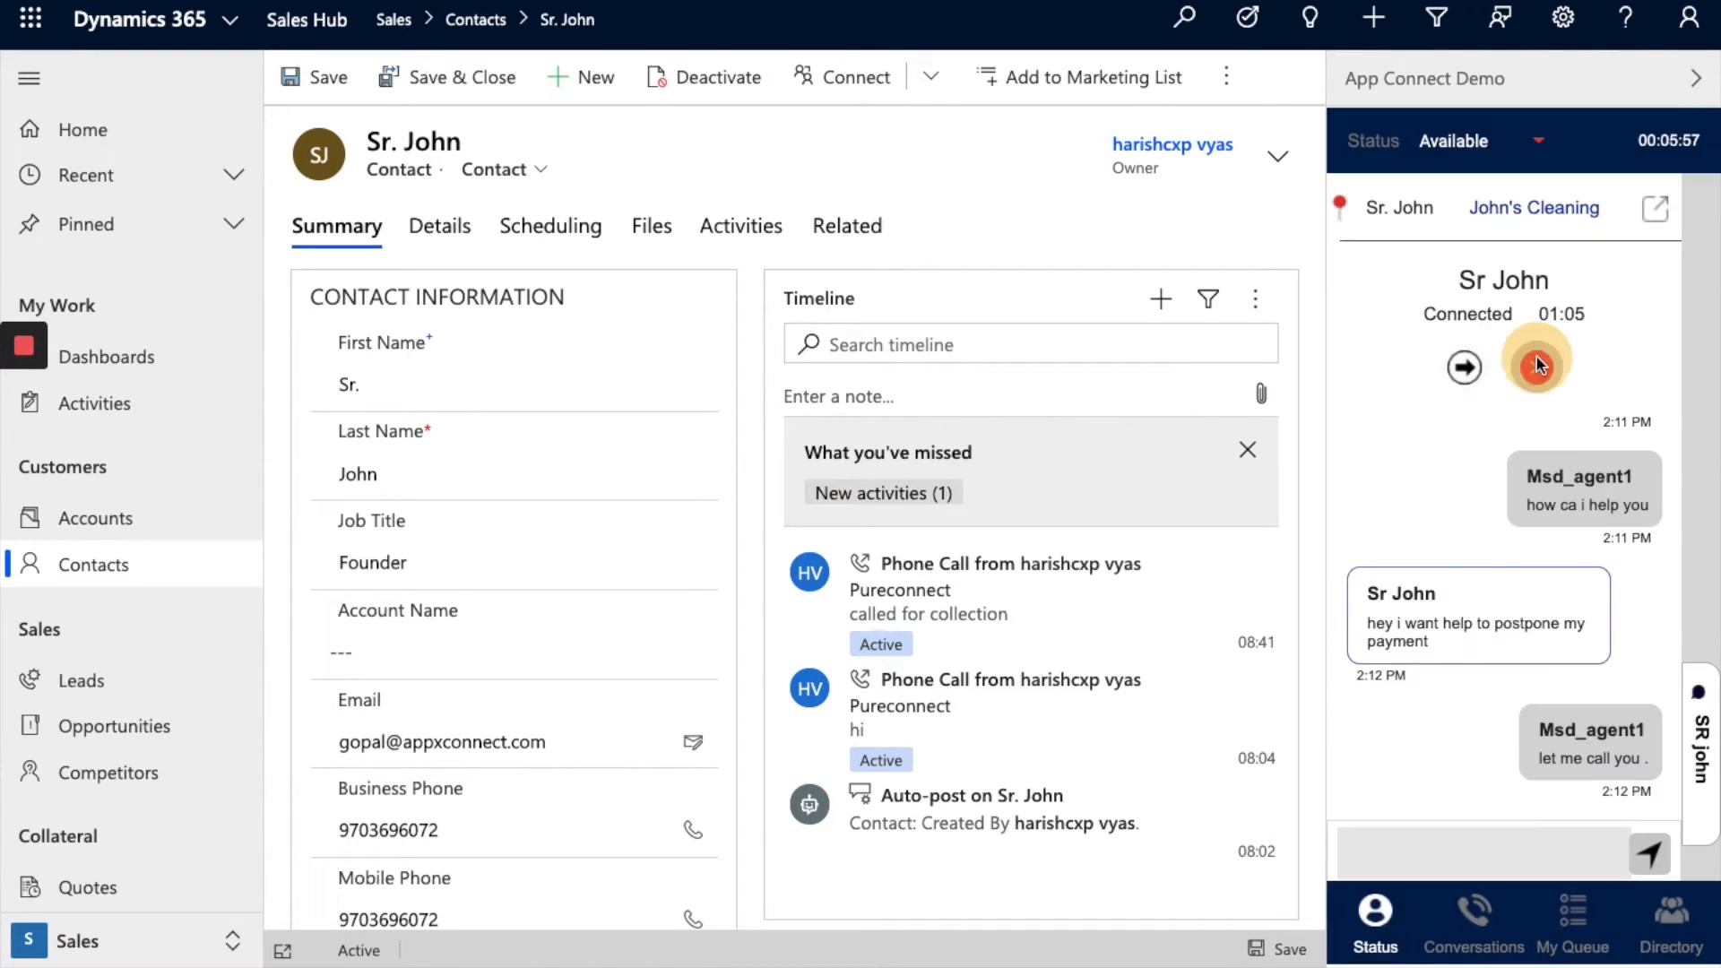
{"action": "left_click", "coordinate": [1536, 368]}
{"action": "left_click", "coordinate": [1517, 411]}
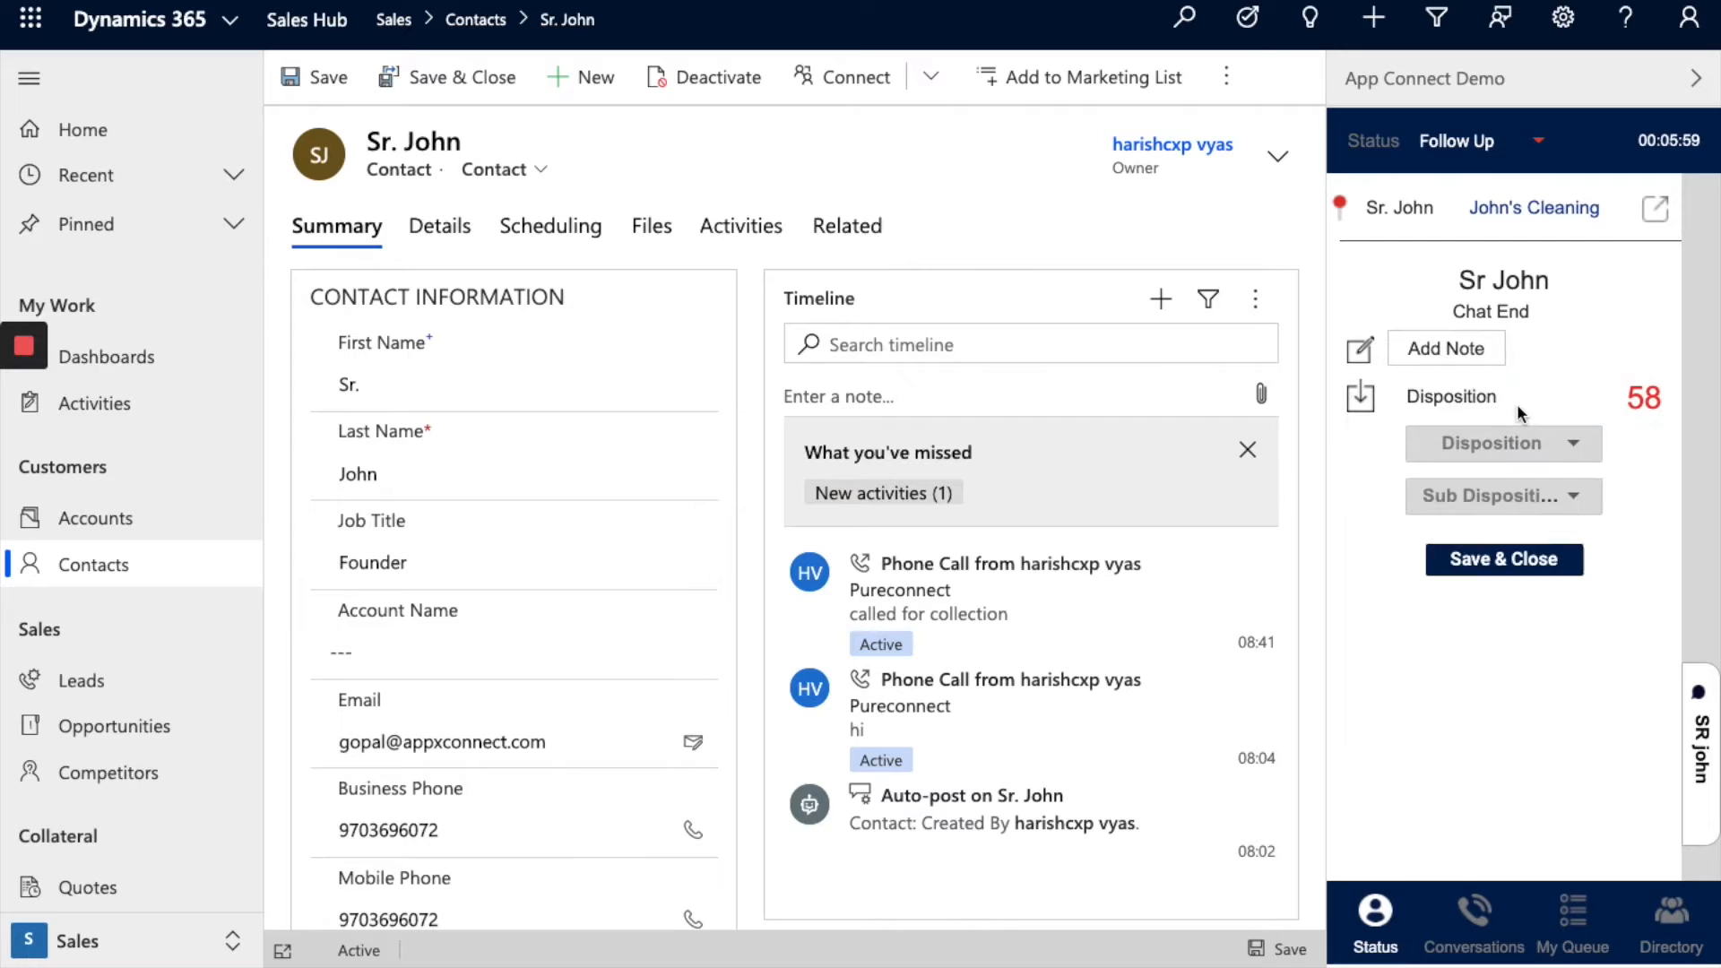
Step: Review the Disposition list, then turn off the Predictive dialer campaign, leaving Preview on
{"action": "left_click", "coordinate": [1520, 439]}
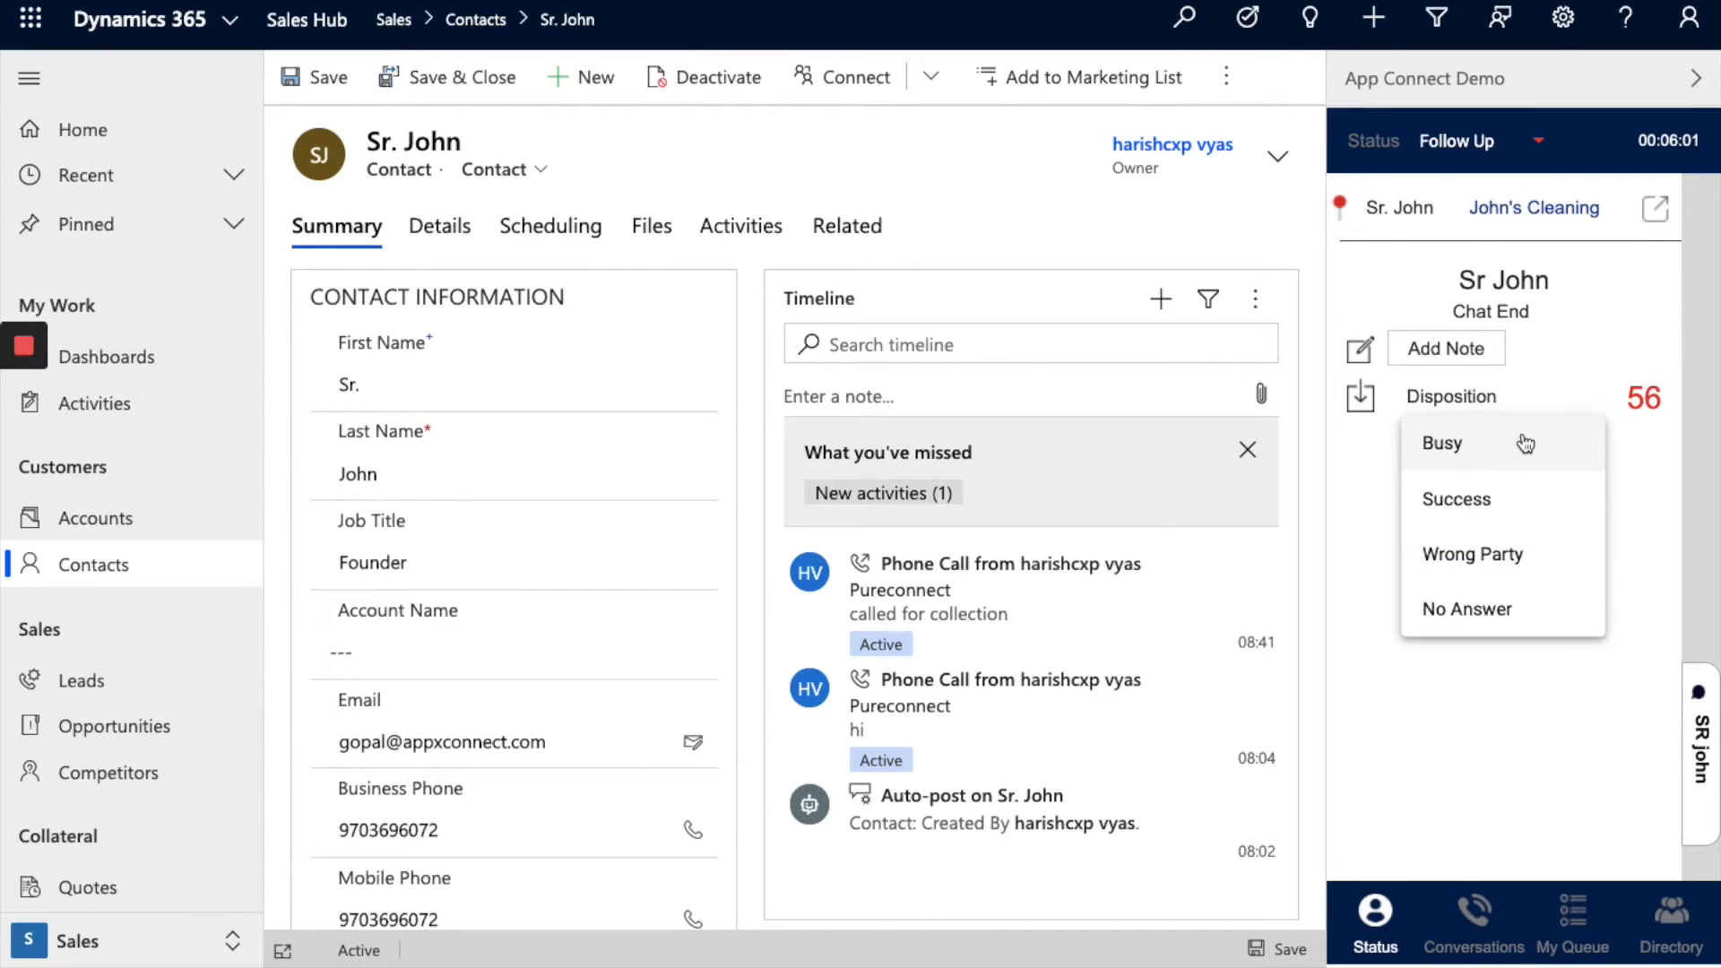
{"action": "left_click", "coordinate": [1493, 525]}
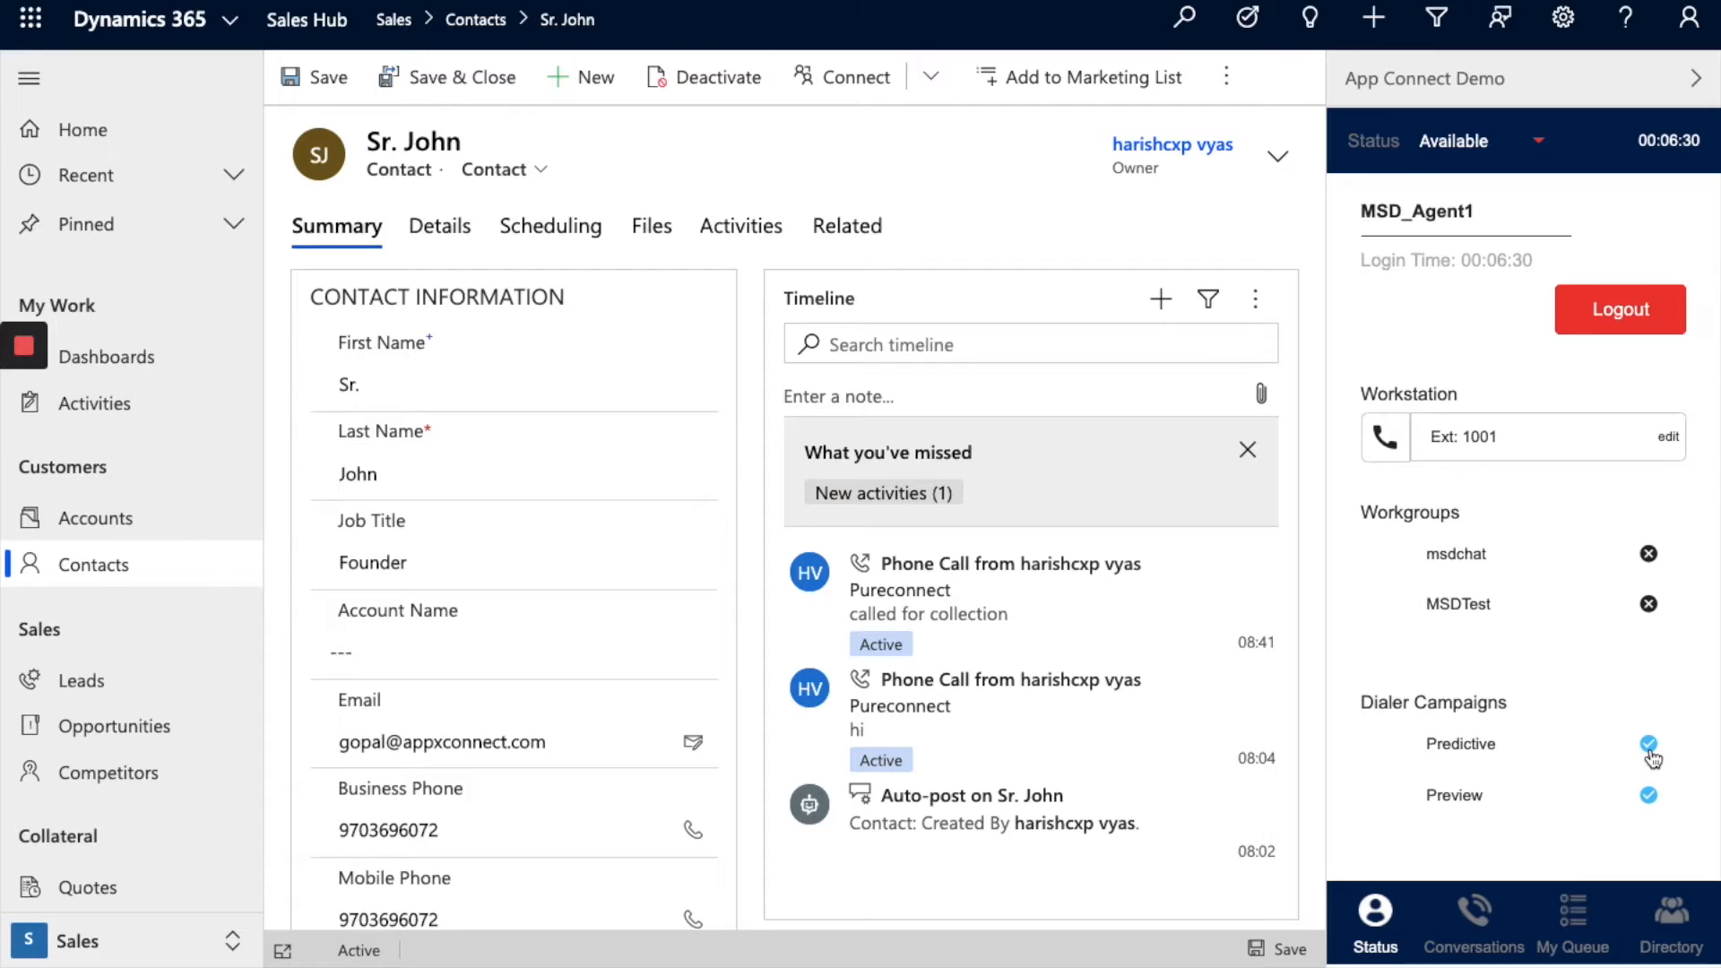
{"action": "left_click", "coordinate": [1649, 755]}
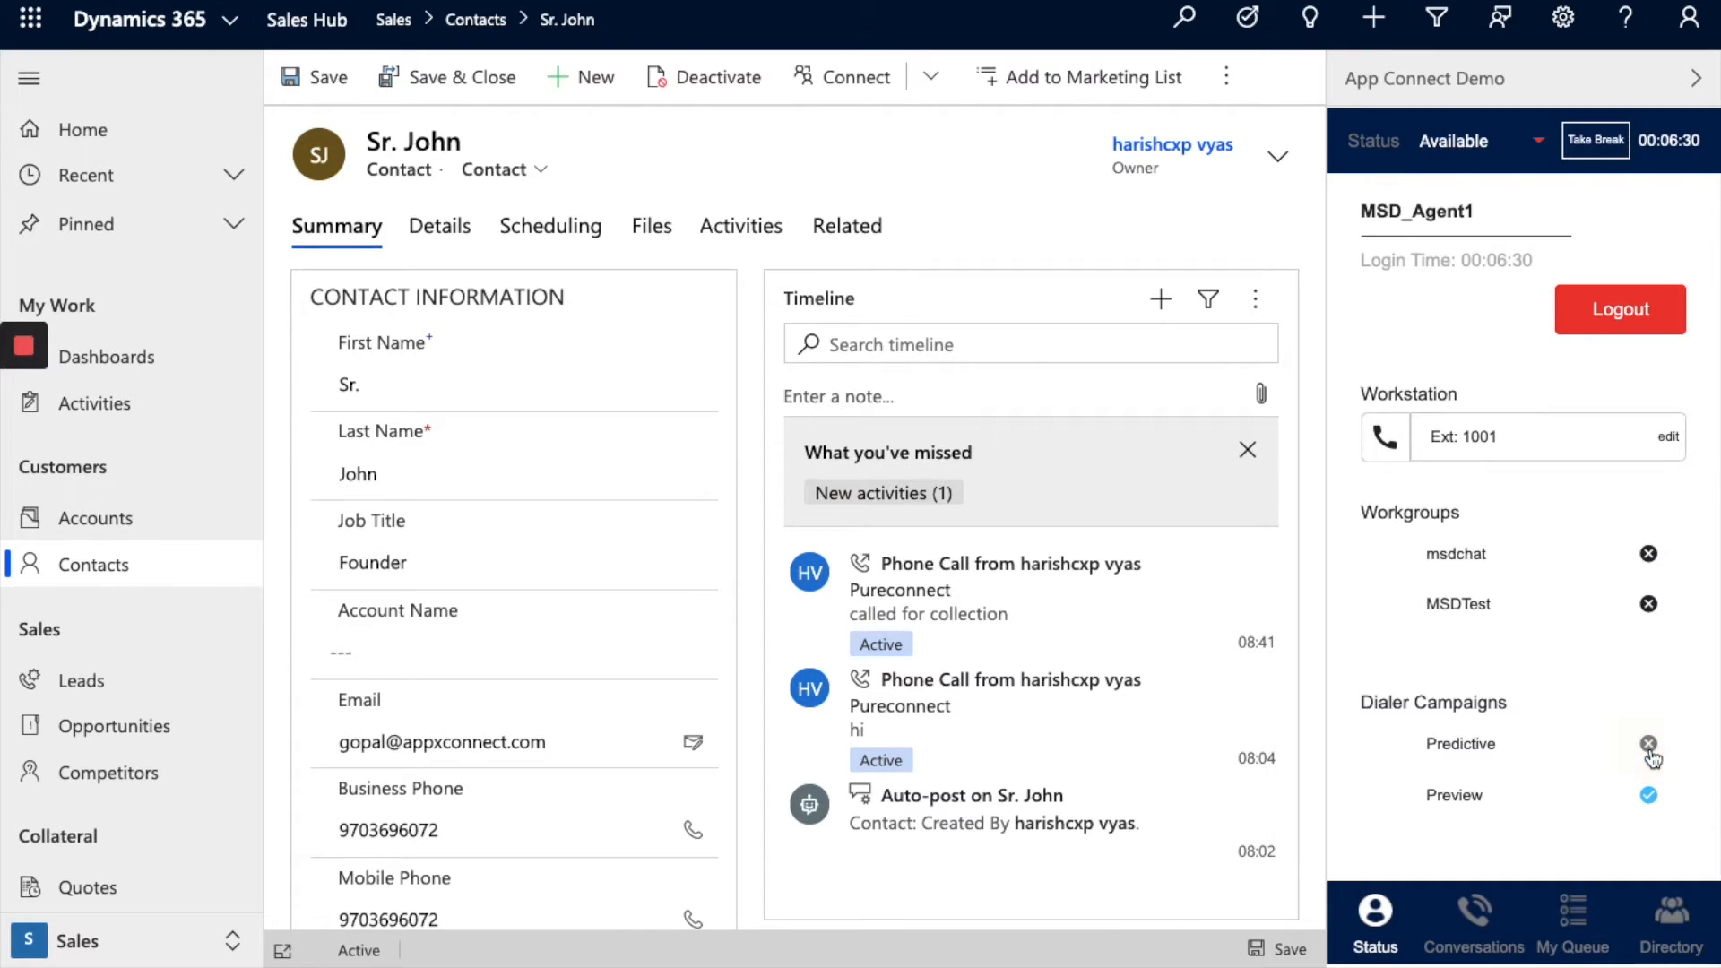